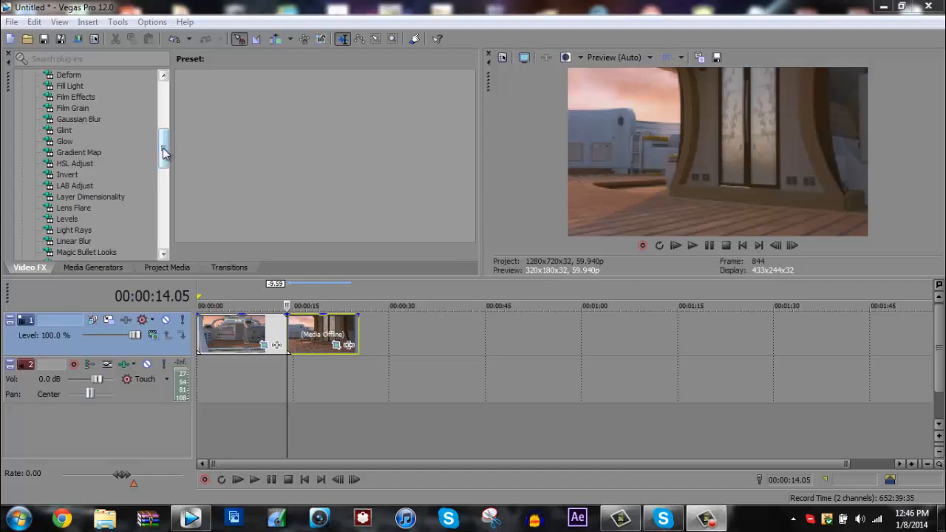
Find the Gaussian Blur effect in the video effects list and browse its presets.
{"action": "mouse_move", "coordinate": [165, 142]}
{"action": "left_mouse_down"}
{"action": "mouse_move", "coordinate": [165, 131]}
{"action": "mouse_move", "coordinate": [159, 138]}
{"action": "left_mouse_up"}
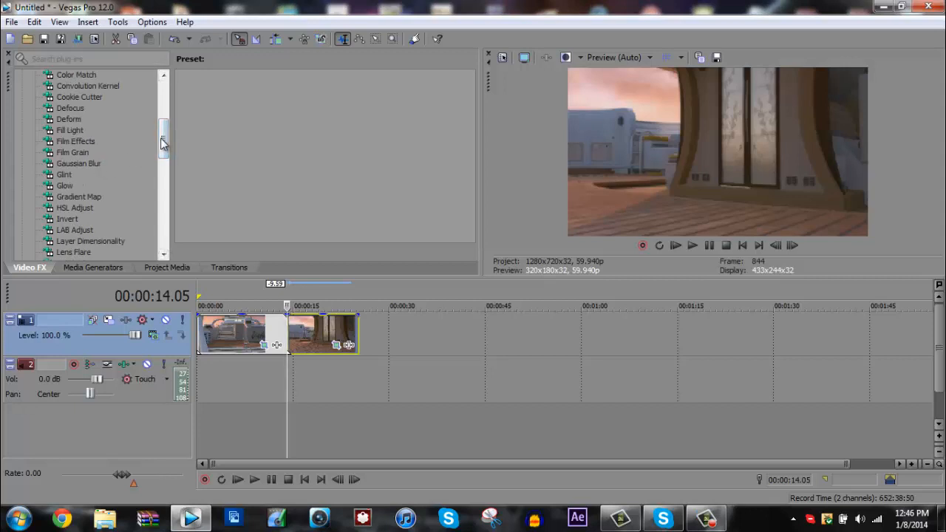
{"action": "scroll", "coordinate": [102, 141], "scroll_direction": "down", "scroll_amount": 1}
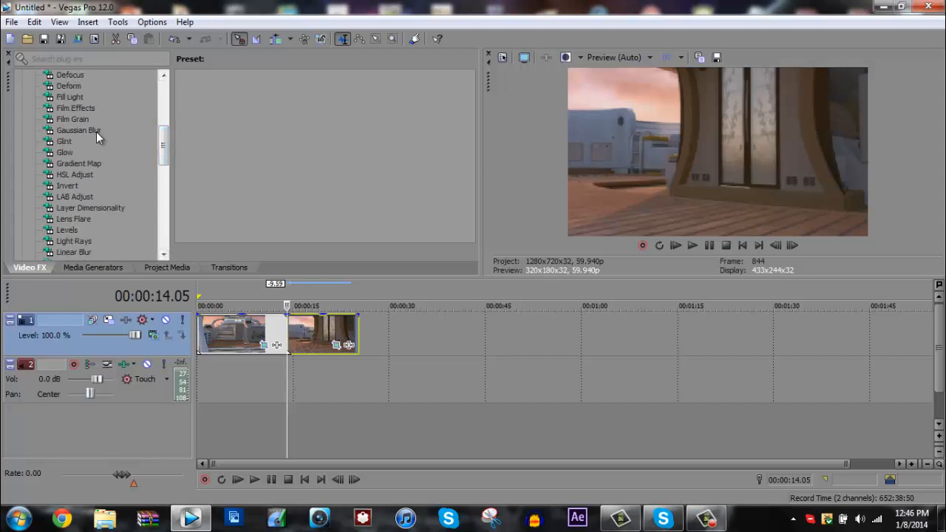
{"action": "left_click", "coordinate": [96, 131]}
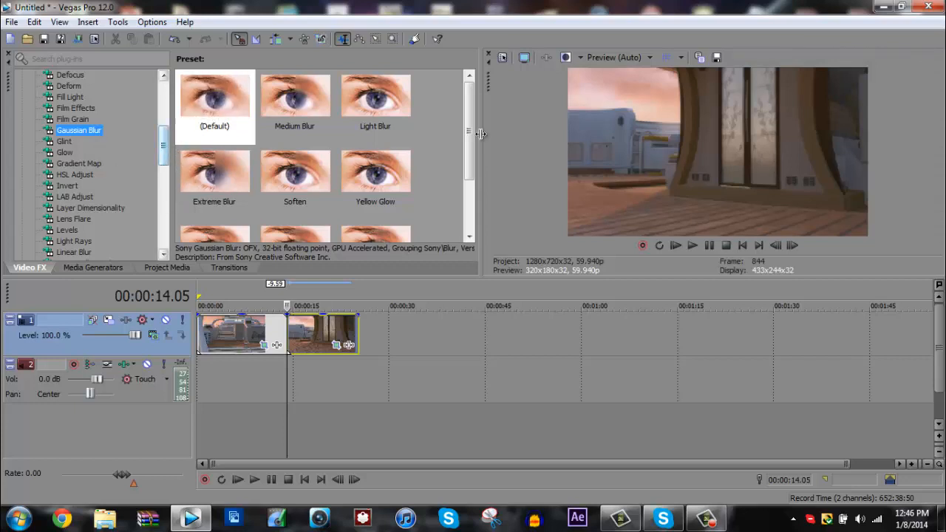
{"action": "scroll", "coordinate": [466, 166], "scroll_direction": "down", "scroll_amount": 1}
{"action": "scroll", "coordinate": [466, 166], "scroll_direction": "down", "scroll_amount": 3}
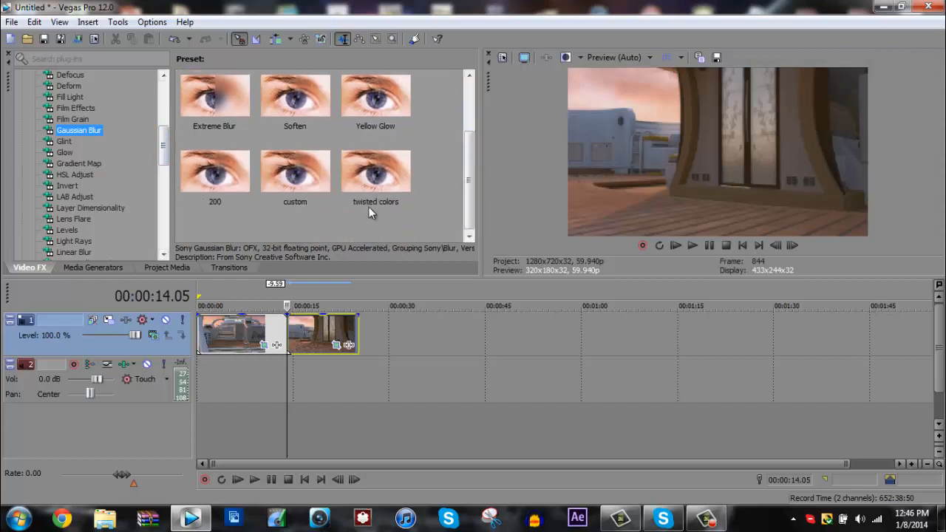
{"action": "scroll", "coordinate": [464, 171], "scroll_direction": "up", "scroll_amount": 5}
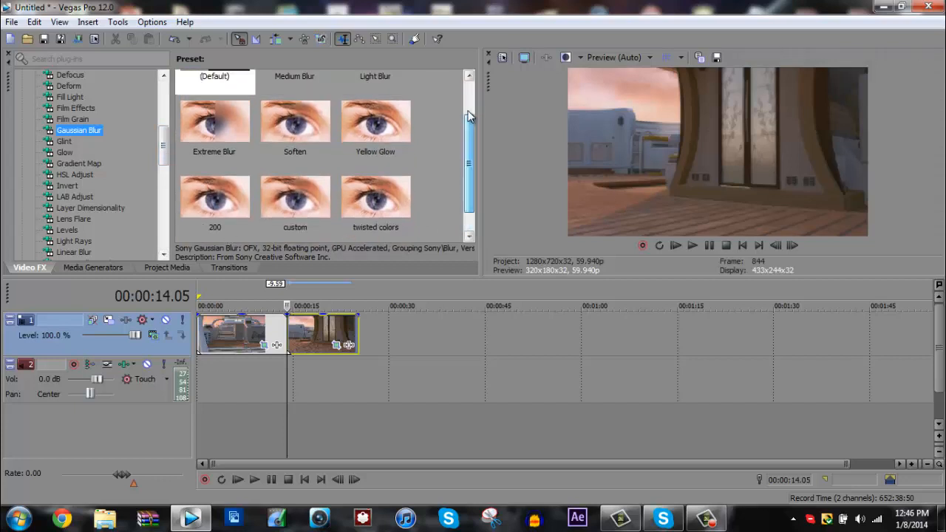
Select both video clips on track 1 and set them to Disable Resample.
{"action": "left_click", "coordinate": [250, 341]}
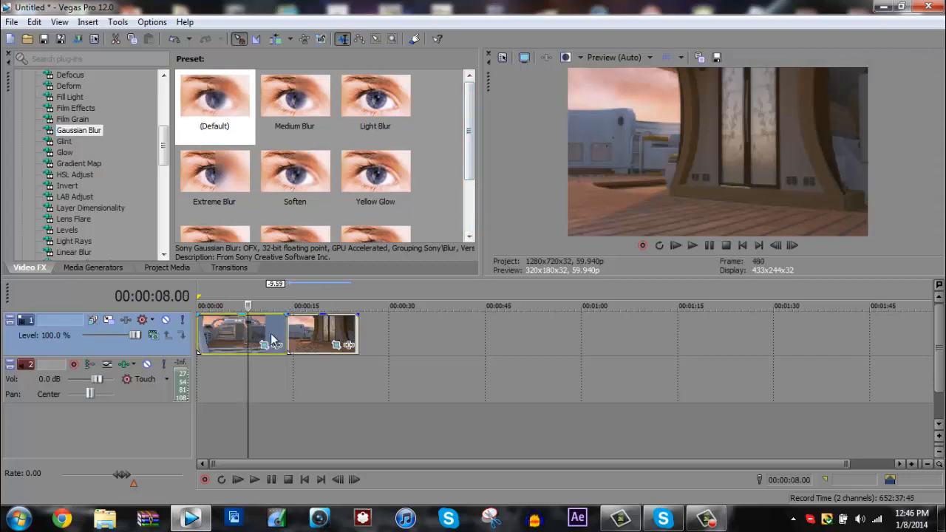
{"action": "left_click", "coordinate": [249, 340]}
{"action": "right_click", "coordinate": [306, 345]}
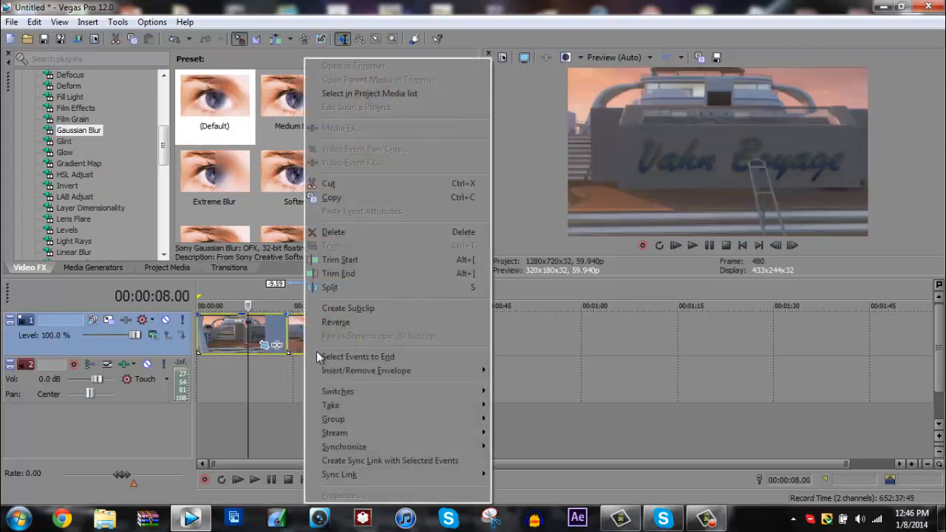
{"action": "mouse_move", "coordinate": [433, 394]}
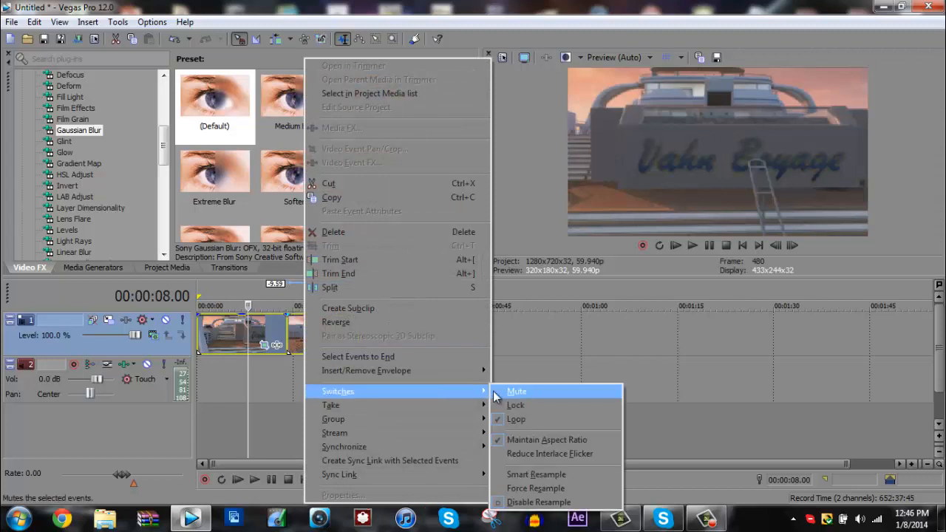
{"action": "left_click", "coordinate": [516, 503]}
Apply the Light Blur preset of Gaussian Blur to the first clip on the timeline.
{"action": "key", "text": "ctrl+Home"}
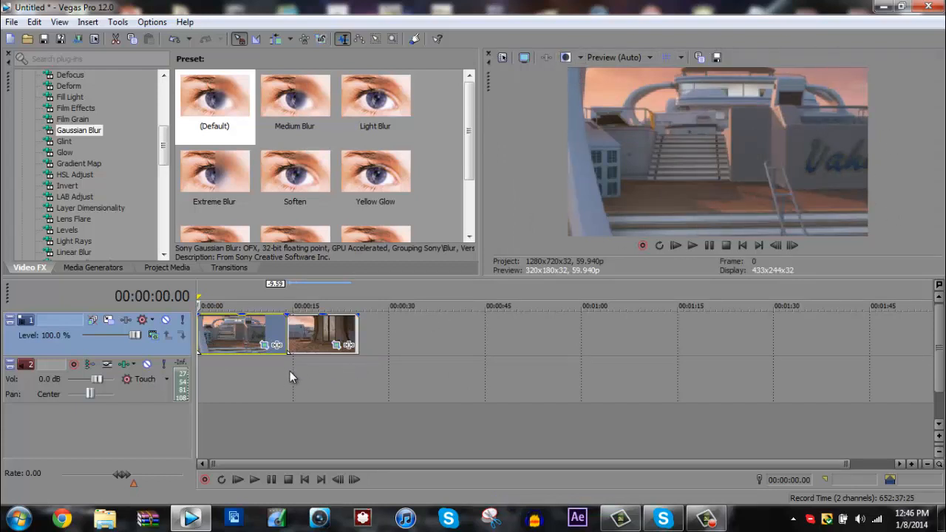
{"action": "left_click", "coordinate": [289, 329]}
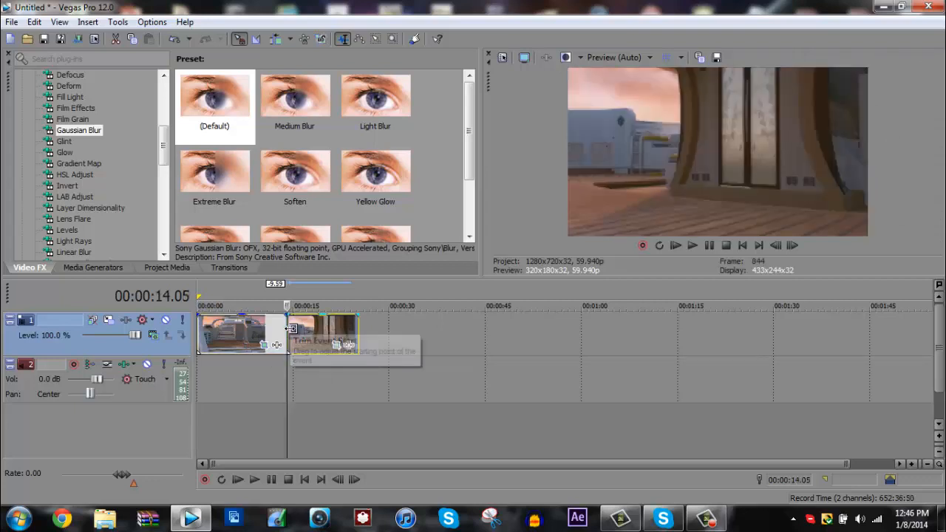
{"action": "left_click", "coordinate": [200, 325]}
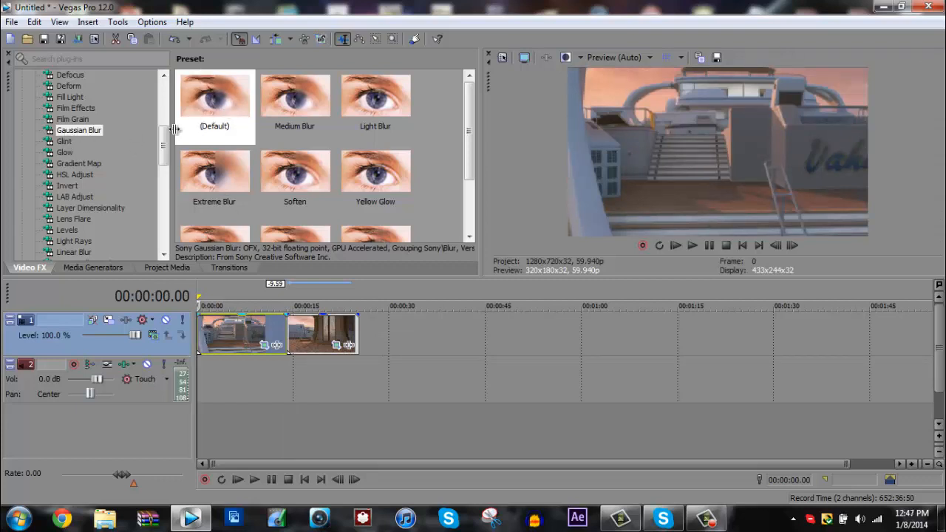
{"action": "scroll", "coordinate": [126, 159], "scroll_direction": "up", "scroll_amount": 2}
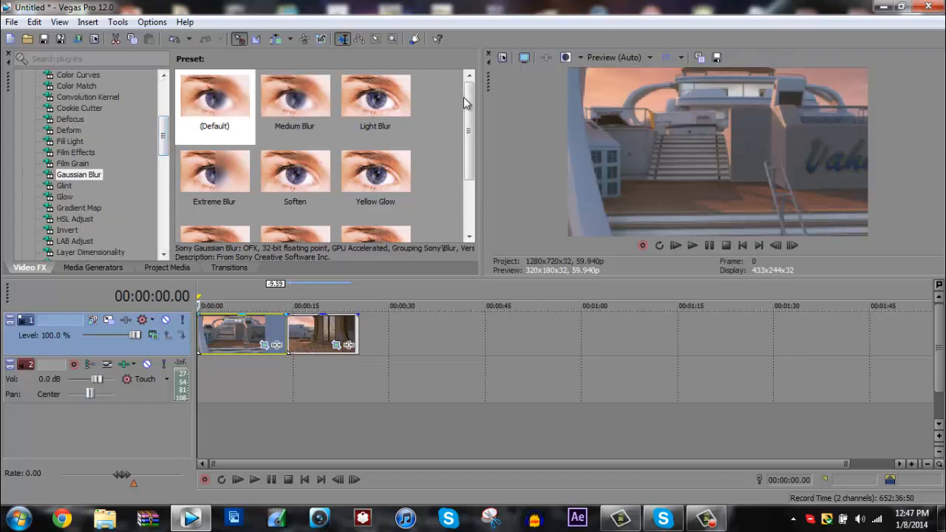
{"action": "left_click_drag", "start_coordinate": [471, 112], "coordinate": [479, 87]}
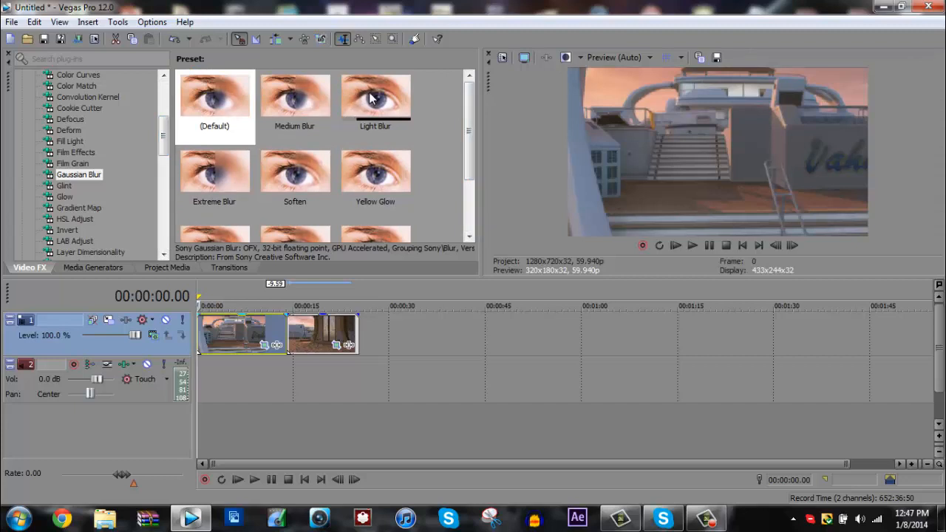
{"action": "left_click_drag", "start_coordinate": [374, 97], "coordinate": [238, 340]}
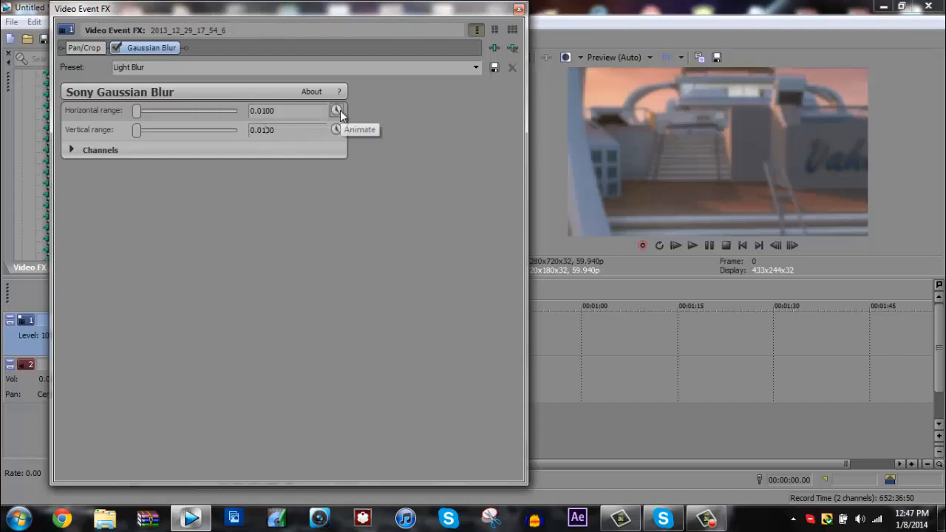
Set the Gaussian Blur's horizontal and vertical range to 0.0200.
{"action": "key", "text": "BackSpace"}
{"action": "type", "text": "52"}
{"action": "key", "text": "BackSpace"}
{"action": "key", "text": "BackSpace"}
{"action": "type", "text": "2"}
{"action": "left_click", "coordinate": [268, 111]}
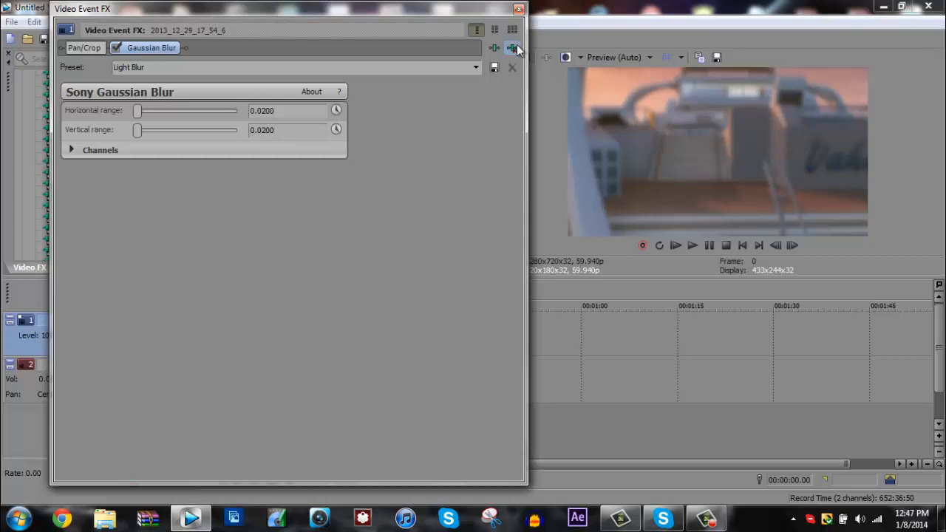
Enable keyframe animation for the blur's horizontal and vertical range, and move the effect window off the timeline clips.
{"action": "left_click", "coordinate": [336, 111]}
{"action": "left_click", "coordinate": [336, 131]}
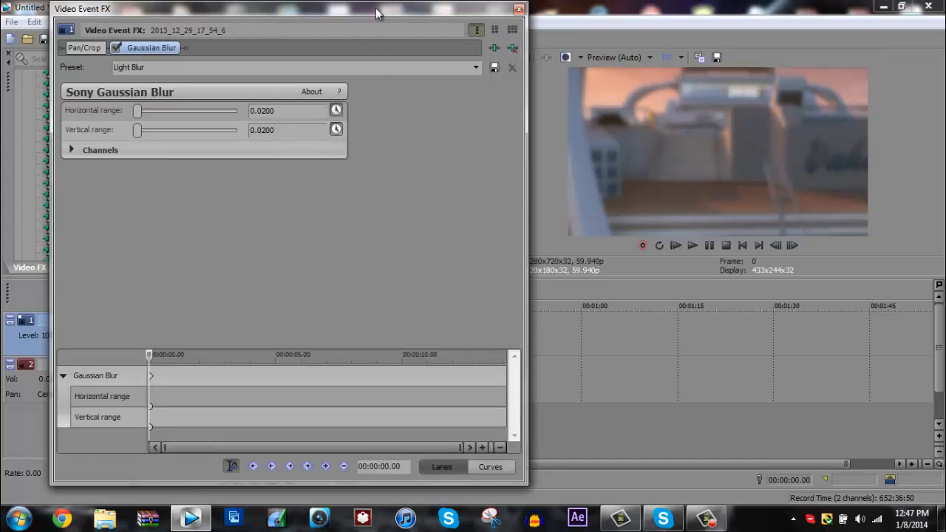
{"action": "left_click_drag", "start_coordinate": [376, 7], "coordinate": [489, 15]}
{"action": "left_click_drag", "start_coordinate": [591, 10], "coordinate": [663, 13]}
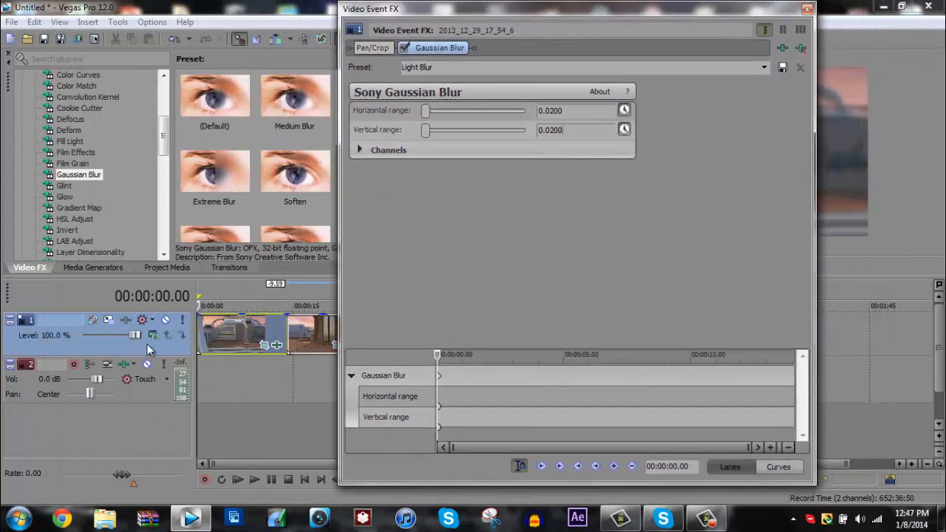
Place the cursor at 00:00:11.09 in the first clip and set both blur ranges to 0 there.
{"action": "left_click", "coordinate": [196, 300]}
{"action": "key", "text": "space"}
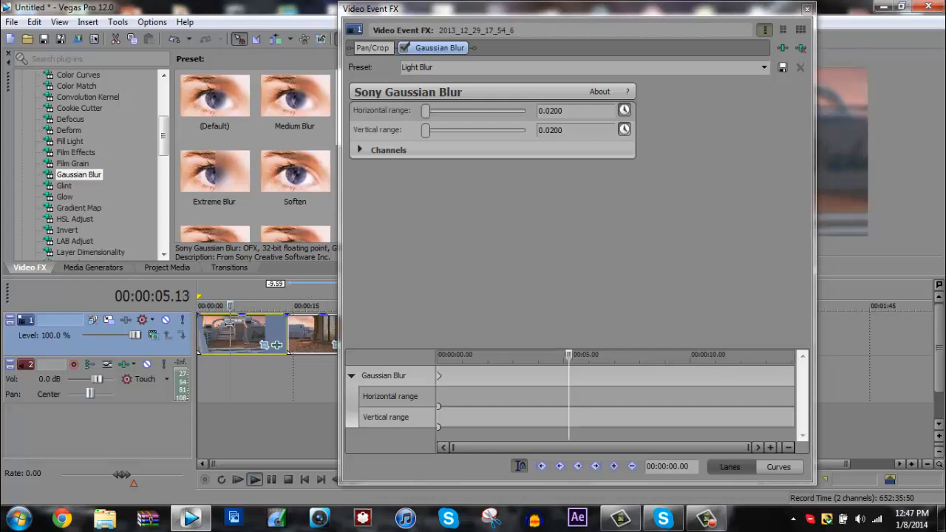
{"action": "left_click_drag", "start_coordinate": [229, 324], "coordinate": [274, 328]}
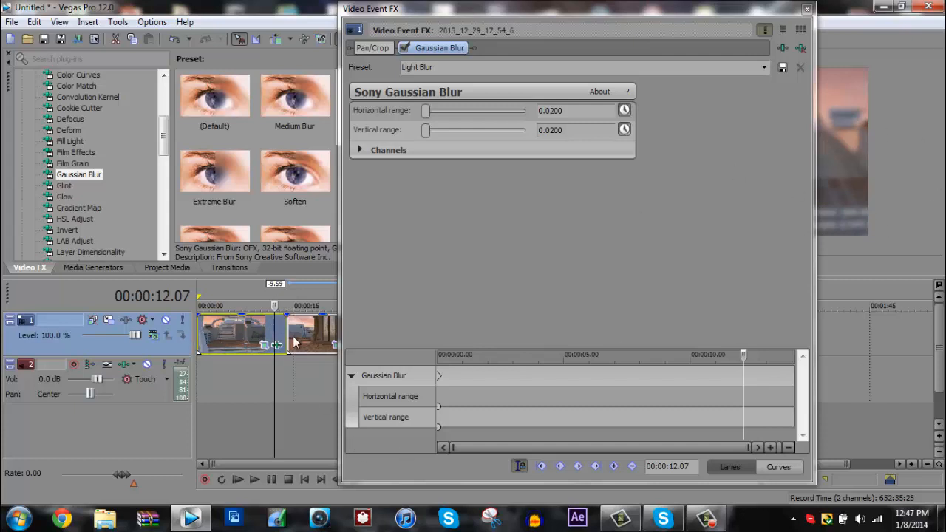
{"action": "left_click_drag", "start_coordinate": [274, 334], "coordinate": [269, 334]}
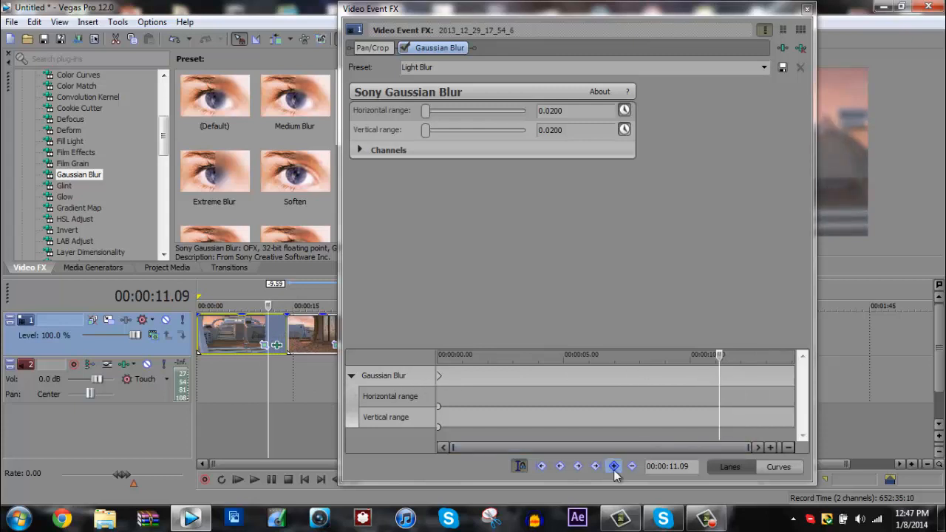
{"action": "left_click", "coordinate": [582, 131]}
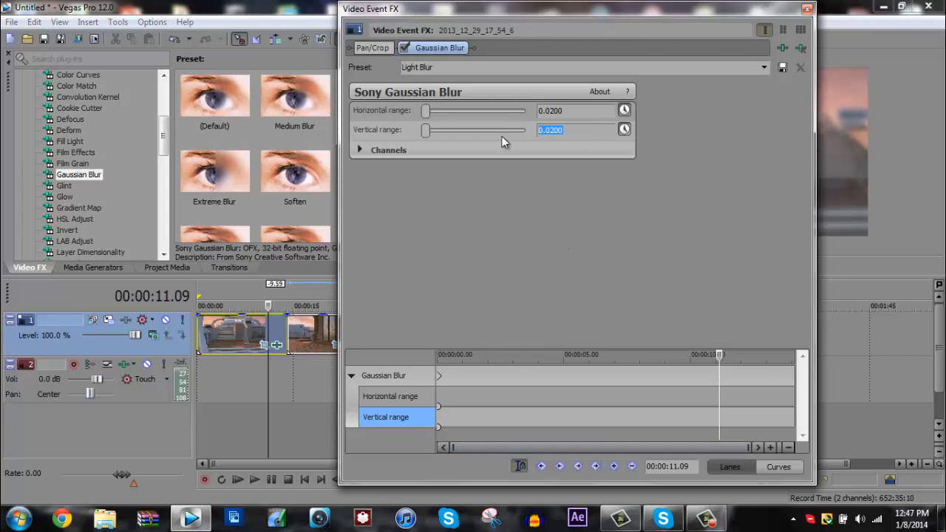
{"action": "type", "text": "0"}
{"action": "left_click_drag", "start_coordinate": [573, 111], "coordinate": [518, 107]}
{"action": "type", "text": "0"}
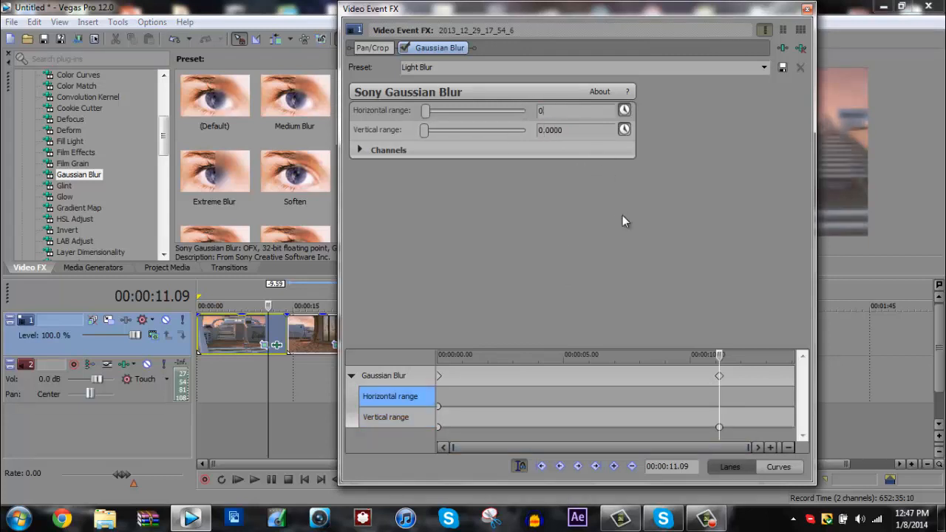
{"action": "left_click", "coordinate": [590, 128]}
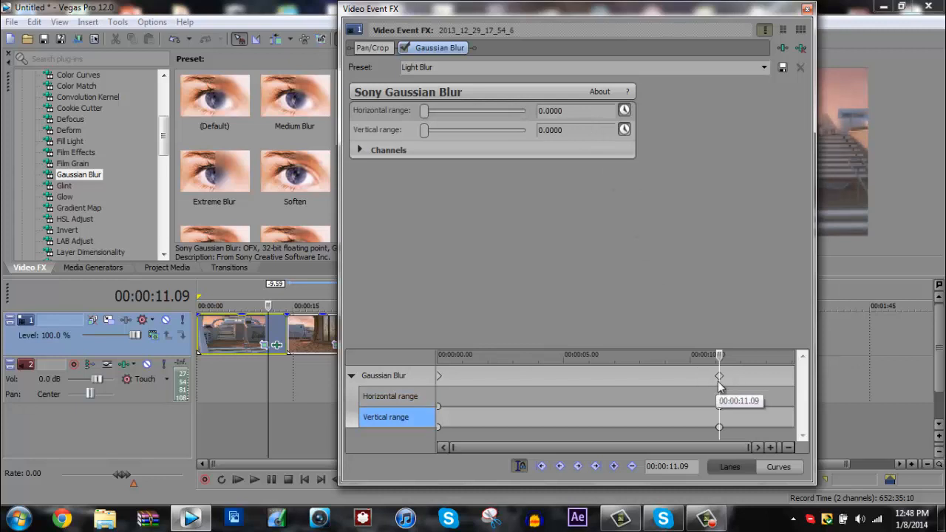
Delete the Gaussian Blur keyframe at 00:00:00.00.
{"action": "right_click", "coordinate": [440, 377]}
{"action": "left_click", "coordinate": [474, 300]}
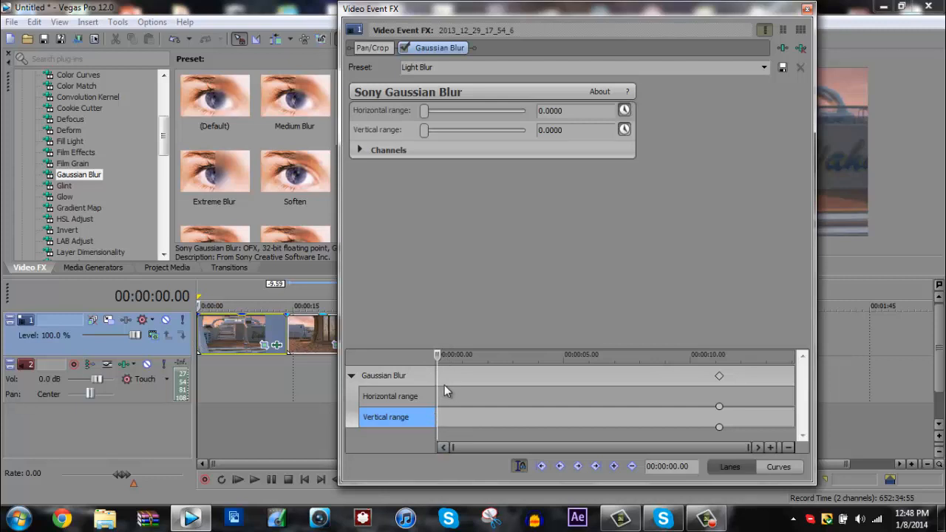
Place the cursor at the first clip's end, 00:00:14.05, and set both blur ranges to 0.0200.
{"action": "left_click", "coordinate": [718, 380]}
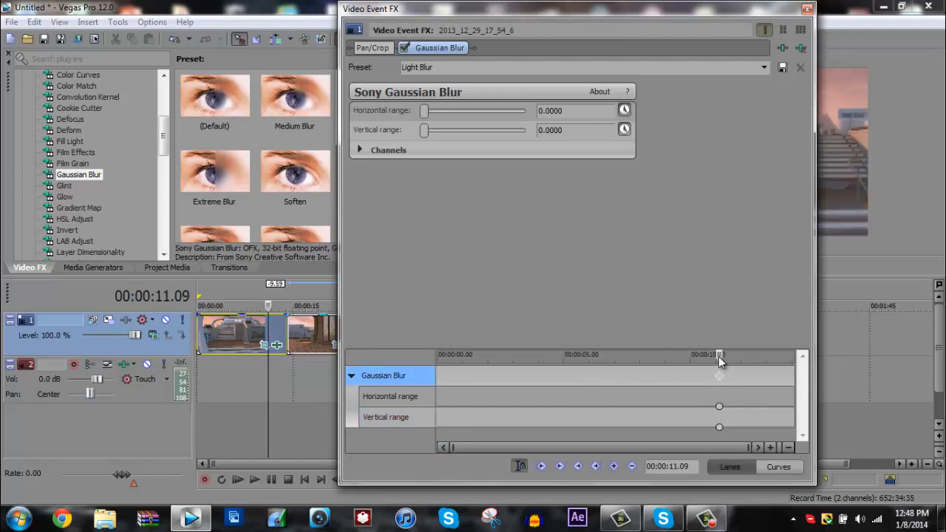
{"action": "left_click_drag", "start_coordinate": [715, 370], "coordinate": [820, 351]}
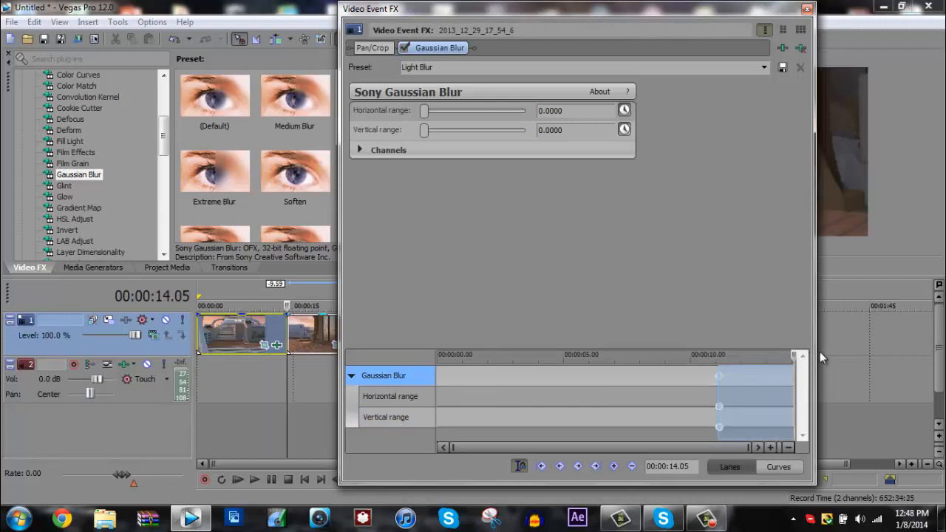
{"action": "left_click", "coordinate": [560, 130]}
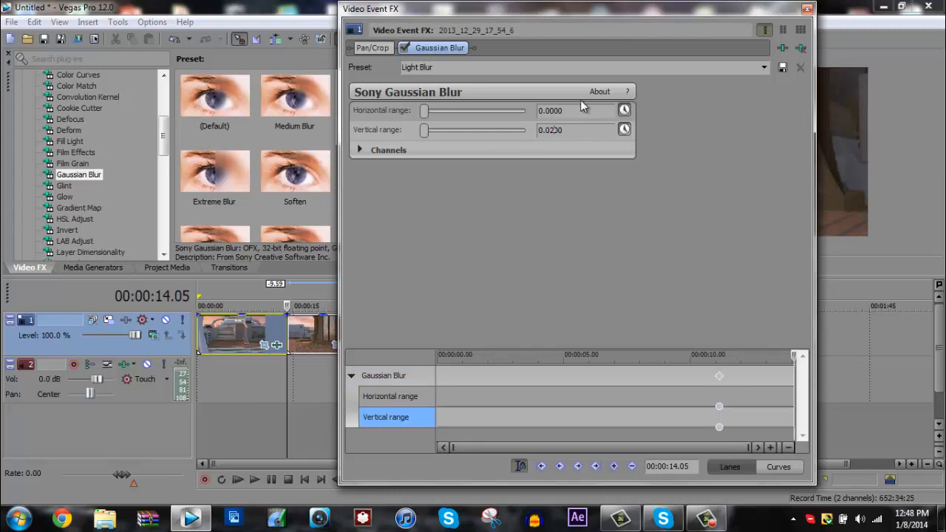
{"action": "left_click", "coordinate": [562, 110]}
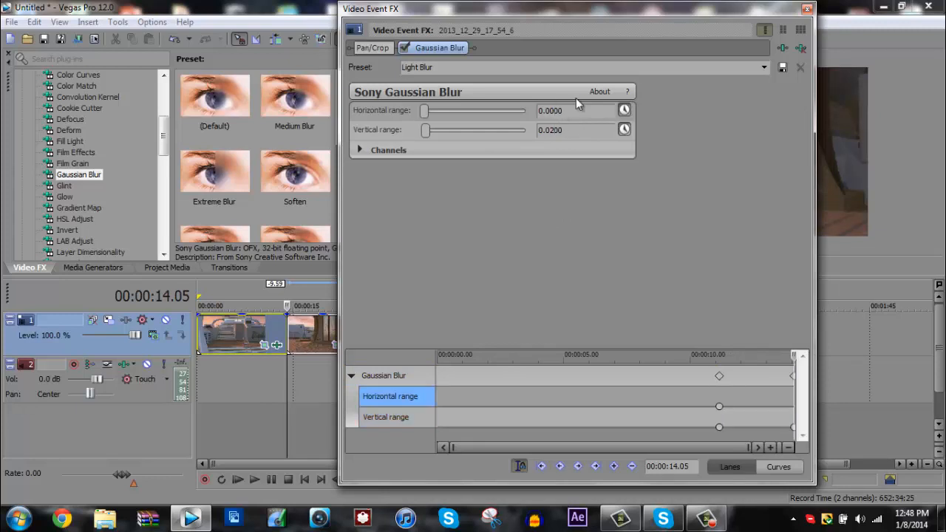
{"action": "type", "text": "2"}
{"action": "left_click", "coordinate": [589, 129]}
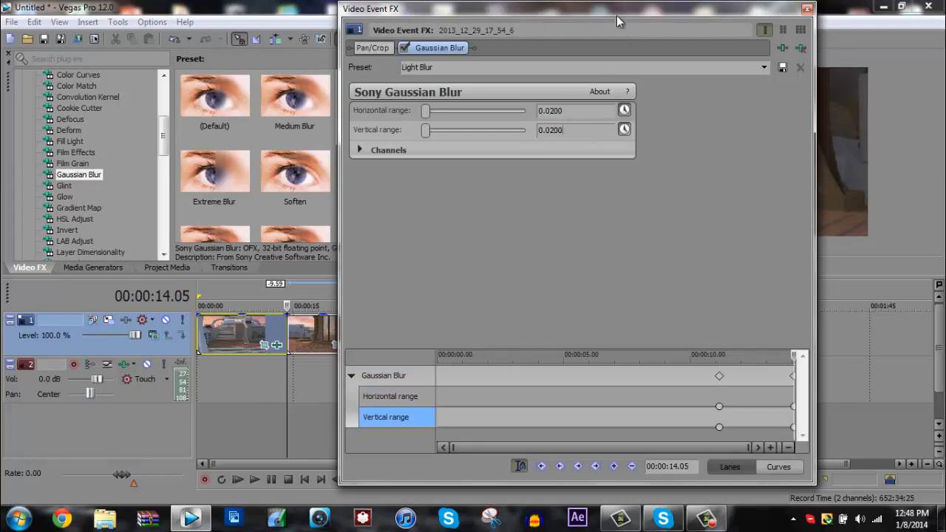
Step back one frame to 00:00:14.04 to check the blur in the preview, moving the effect window aside.
{"action": "left_click_drag", "start_coordinate": [616, 14], "coordinate": [433, 4]}
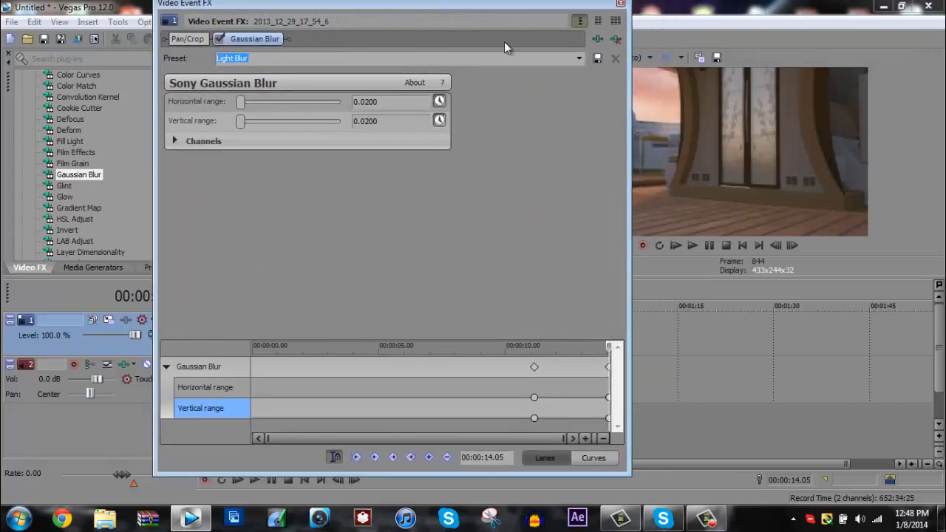
{"action": "left_click", "coordinate": [775, 249]}
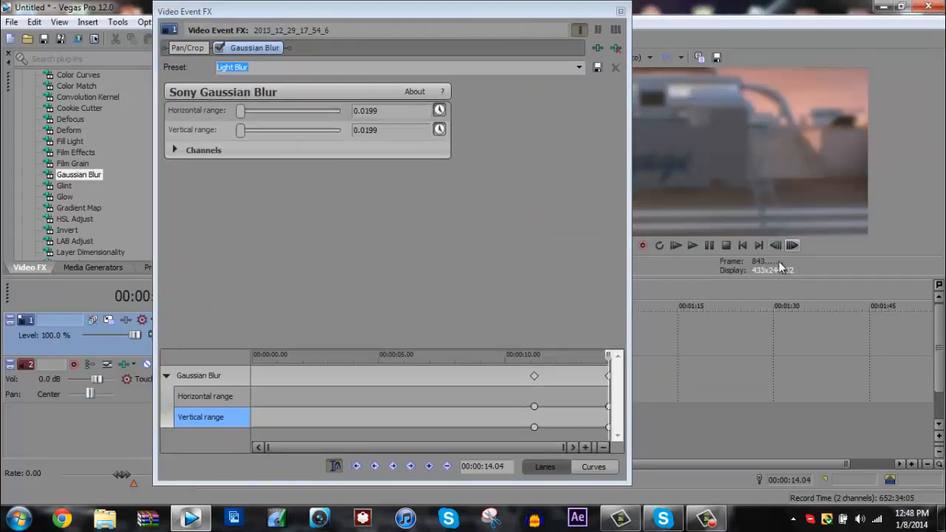
{"action": "left_click_drag", "start_coordinate": [415, 11], "coordinate": [703, 16]}
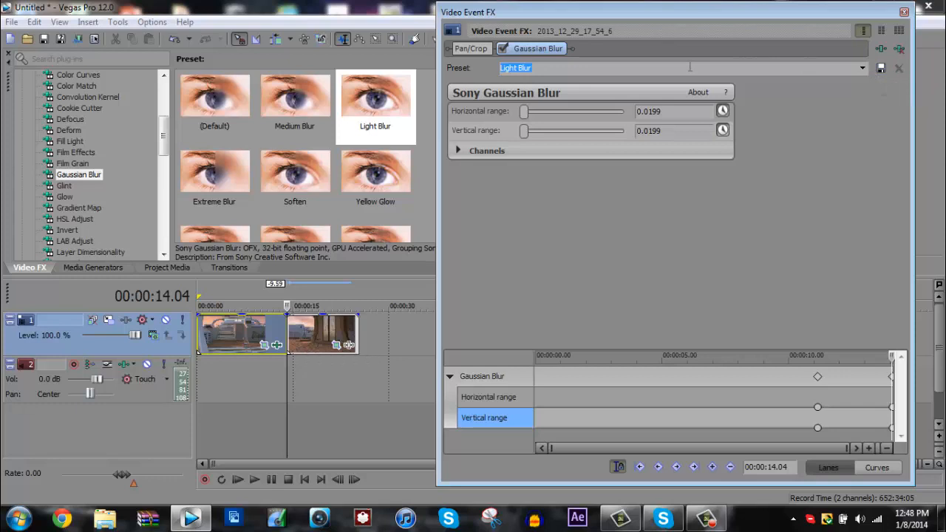
Load the custom Gaussian Blur preset at 00:00:14.04 and set its vertical and horizontal range to 0.0200.
{"action": "left_click", "coordinate": [860, 71]}
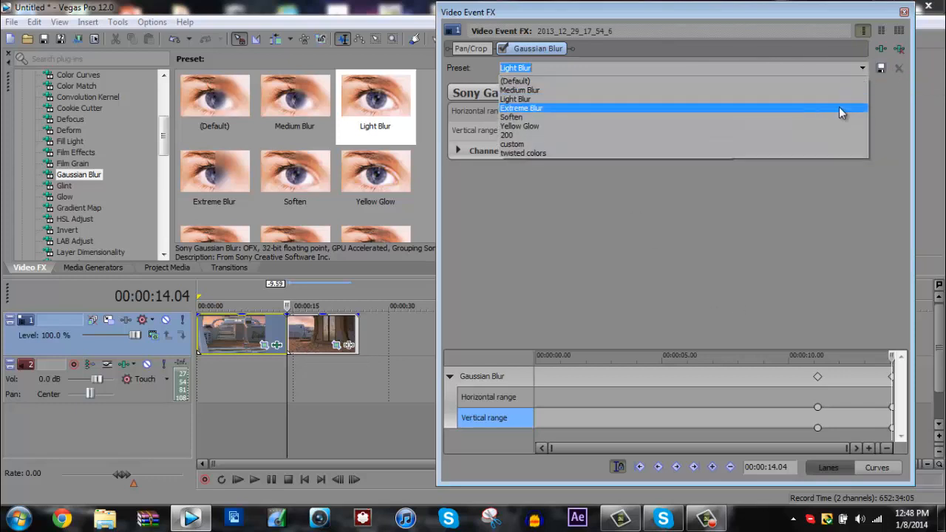
{"action": "left_click", "coordinate": [826, 148]}
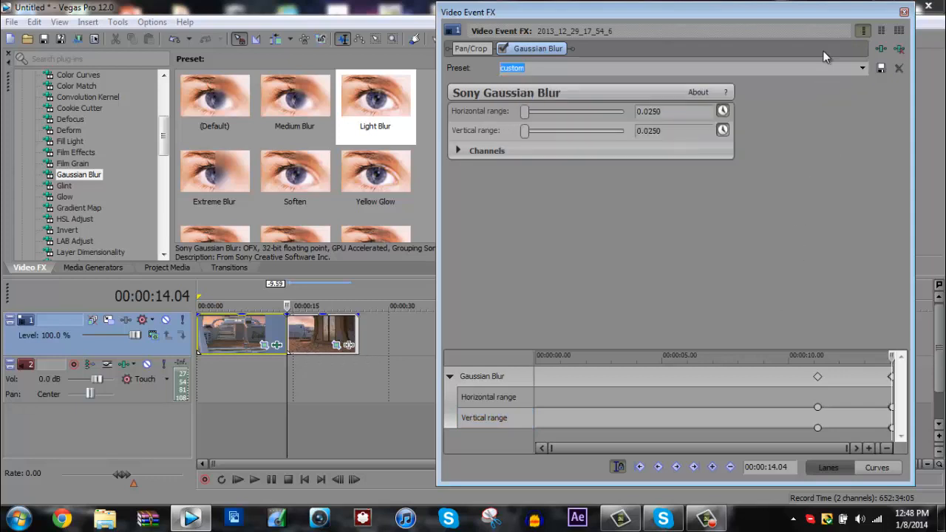
{"action": "left_click", "coordinate": [658, 130]}
{"action": "key", "text": "BackSpace"}
{"action": "left_click", "coordinate": [657, 111]}
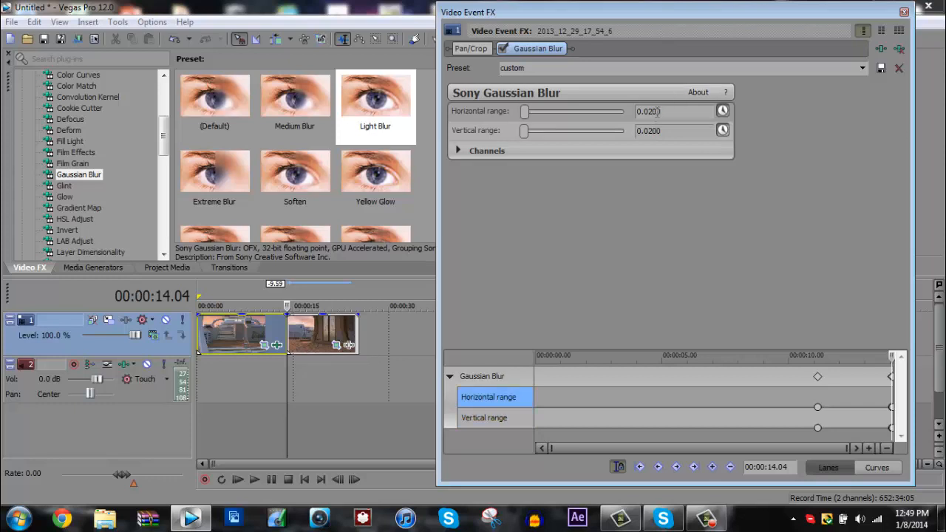
Close the first clip's effect window and apply the custom Gaussian Blur preset to the second clip at 00:00:14.05.
{"action": "left_click", "coordinate": [686, 130]}
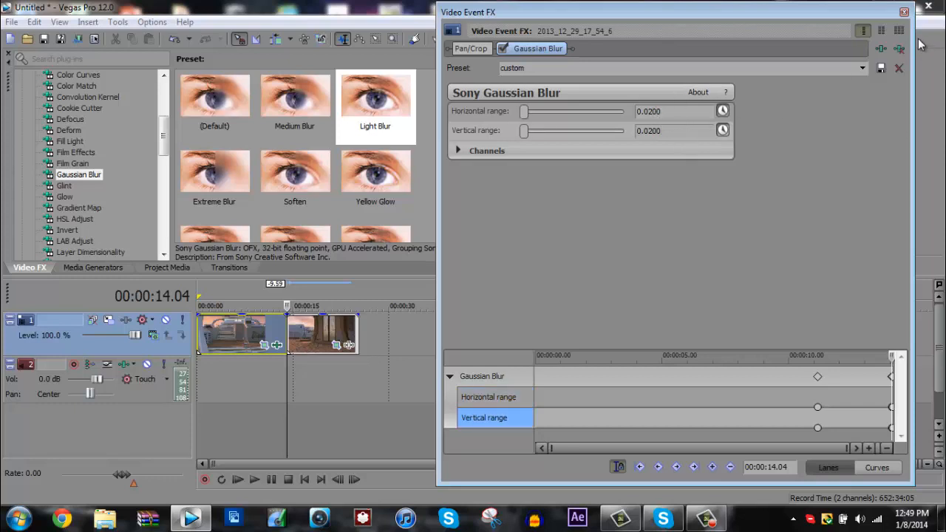
{"action": "left_click", "coordinate": [904, 11]}
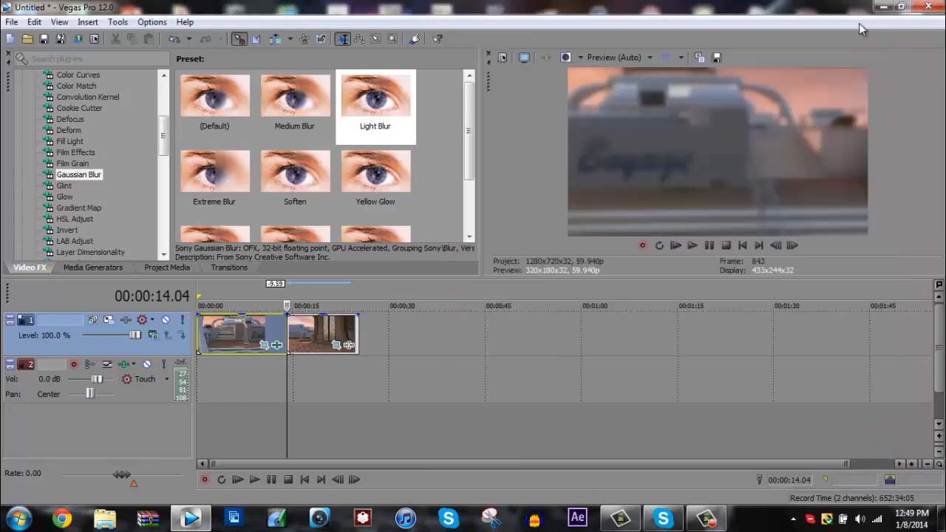
{"action": "left_click", "coordinate": [289, 332]}
{"action": "left_click", "coordinate": [289, 333]}
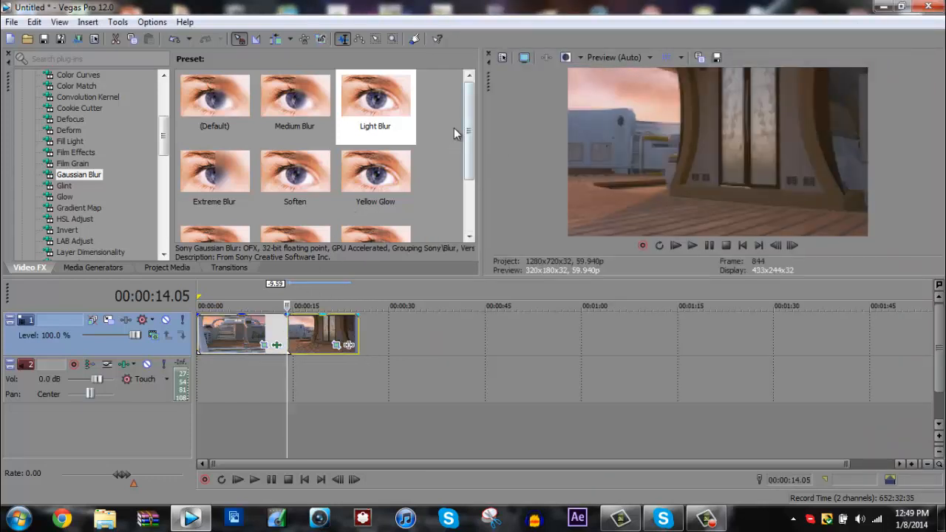
{"action": "left_click_drag", "start_coordinate": [470, 127], "coordinate": [469, 181]}
{"action": "left_click_drag", "start_coordinate": [295, 174], "coordinate": [294, 339]}
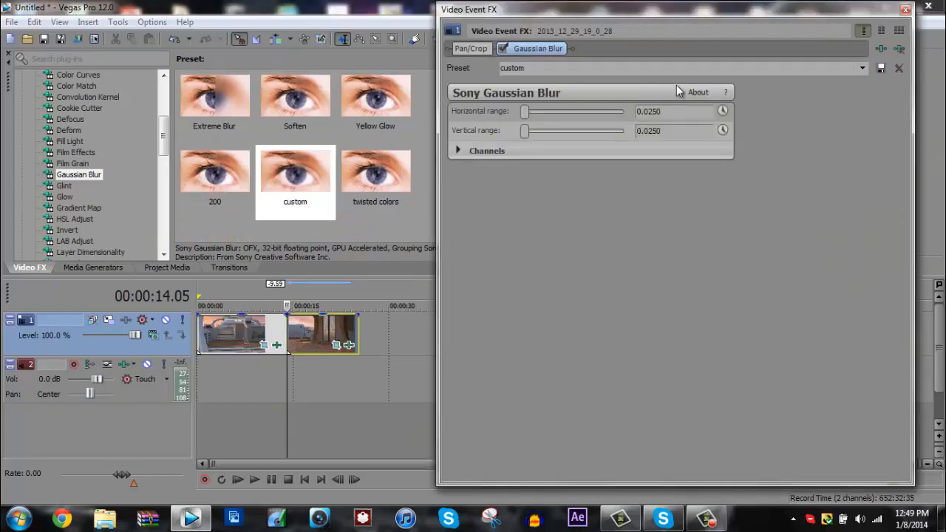
Enable animation for both Gaussian Blur ranges and set them to 0.0200 at the second clip's start.
{"action": "left_click", "coordinate": [723, 111]}
{"action": "left_click", "coordinate": [723, 131]}
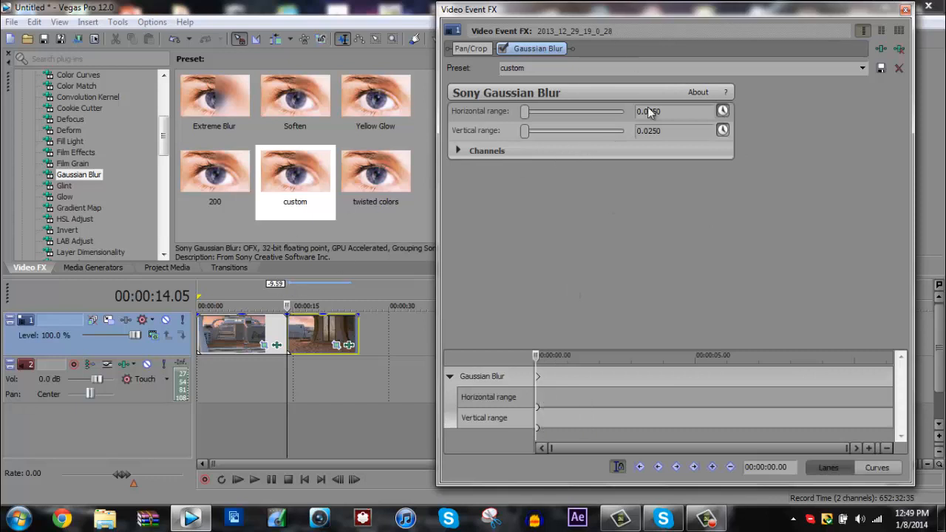
{"action": "left_click_drag", "start_coordinate": [634, 13], "coordinate": [591, 22]}
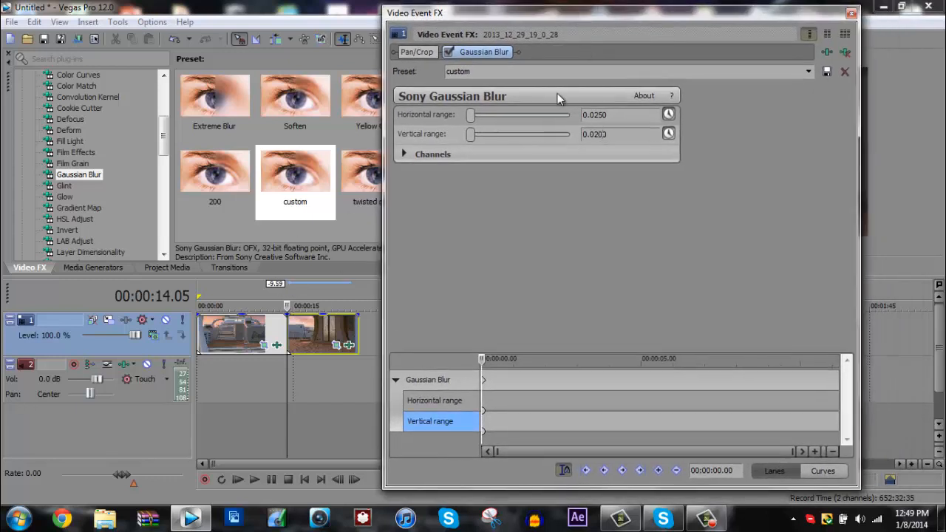
{"action": "left_click", "coordinate": [602, 116]}
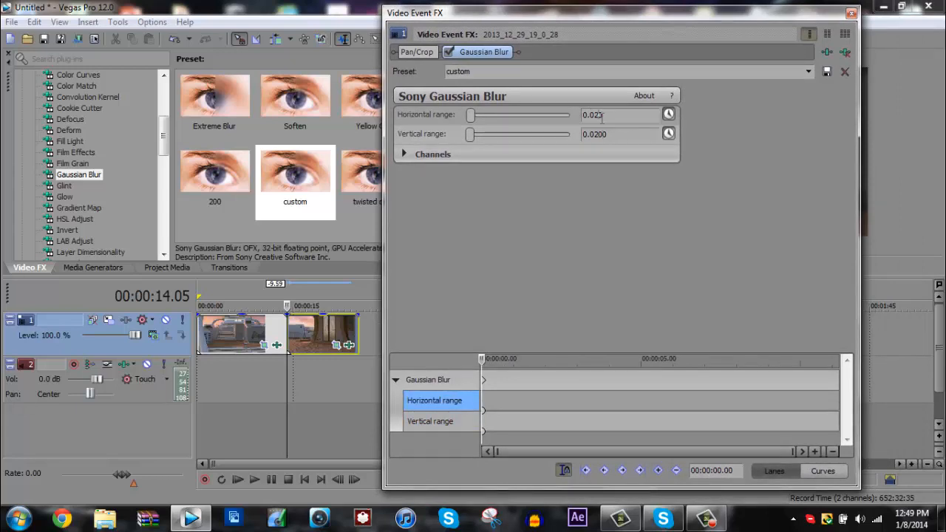
{"action": "left_click", "coordinate": [605, 135]}
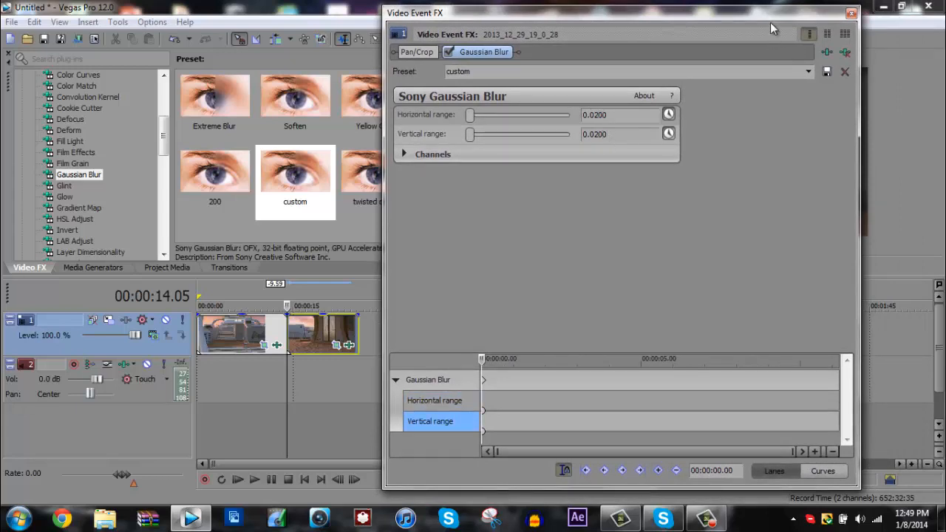
{"action": "left_click_drag", "start_coordinate": [766, 15], "coordinate": [419, 6]}
{"action": "left_click_drag", "start_coordinate": [721, 6], "coordinate": [799, 12]}
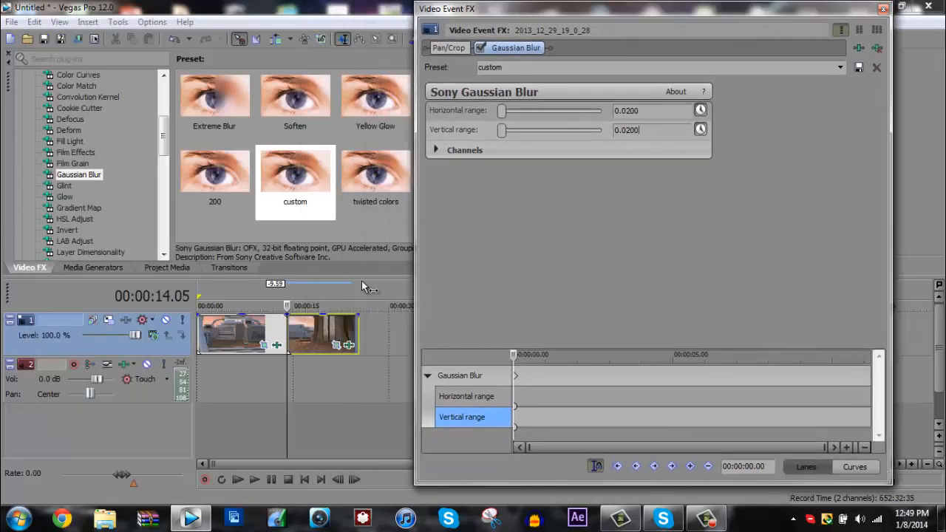
Keyframe both blur ranges at 0 about two seconds into the second clip, and shift that keyframe to 00:00:02.32.
{"action": "left_click", "coordinate": [287, 306]}
{"action": "key", "text": "space"}
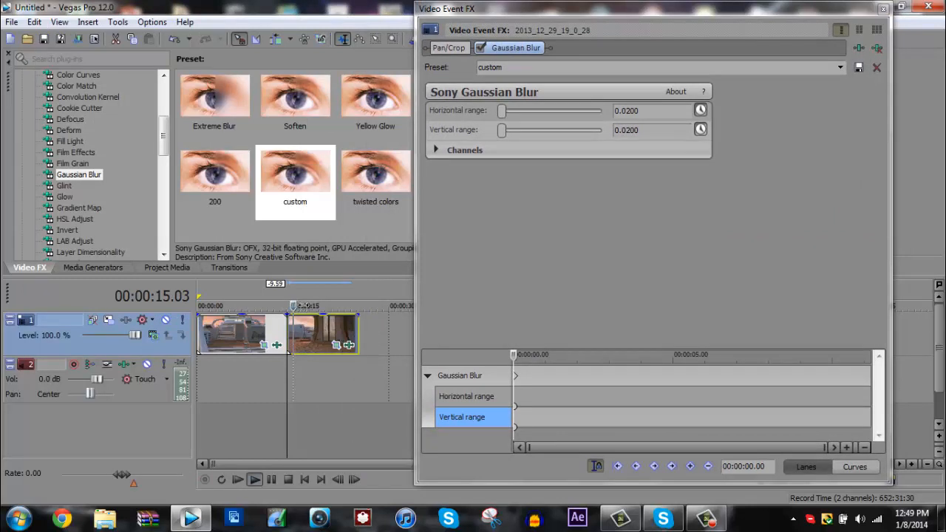
{"action": "left_click_drag", "start_coordinate": [303, 305], "coordinate": [303, 305]}
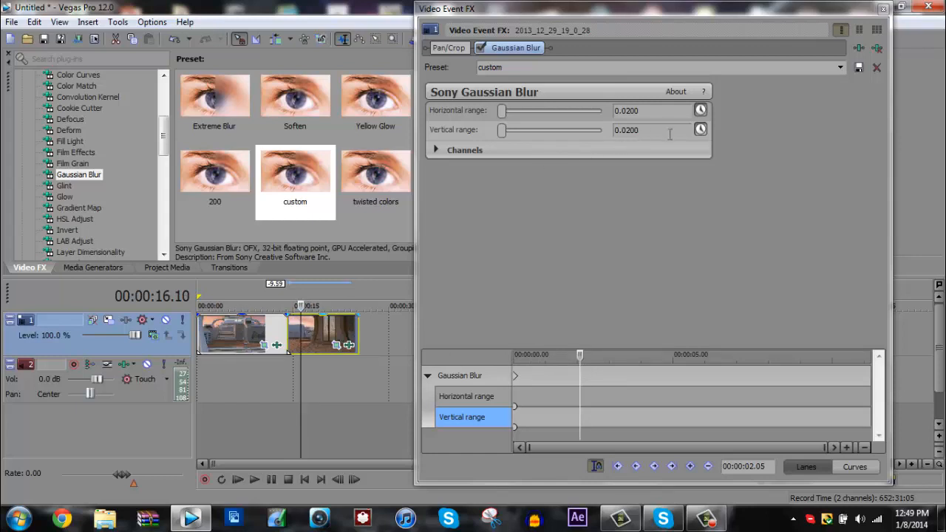
{"action": "left_click_drag", "start_coordinate": [671, 132], "coordinate": [561, 126]}
{"action": "type", "text": "0"}
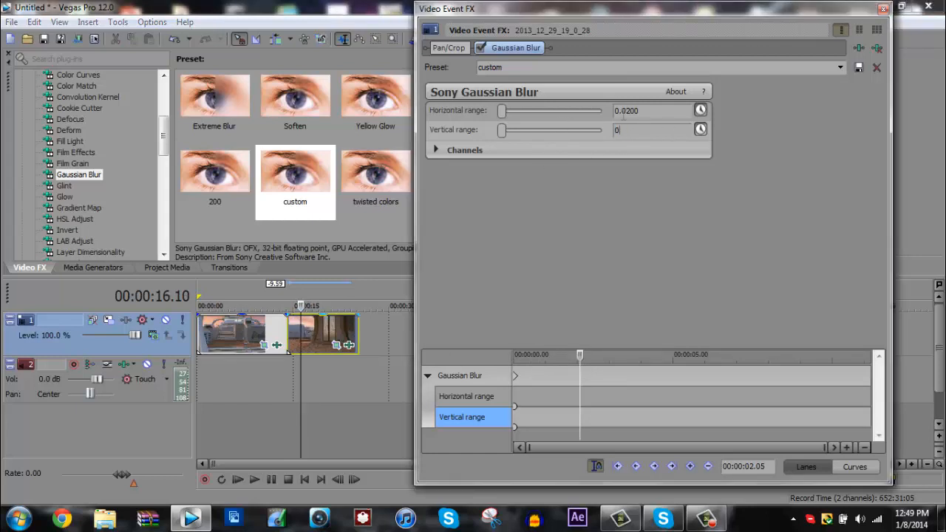
{"action": "left_click_drag", "start_coordinate": [653, 110], "coordinate": [587, 108]}
{"action": "type", "text": "0"}
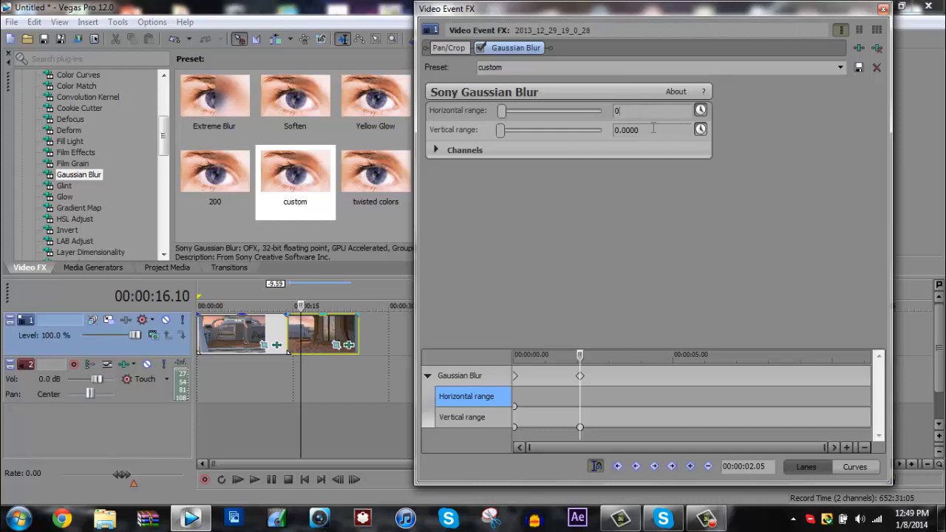
{"action": "left_click", "coordinate": [663, 133]}
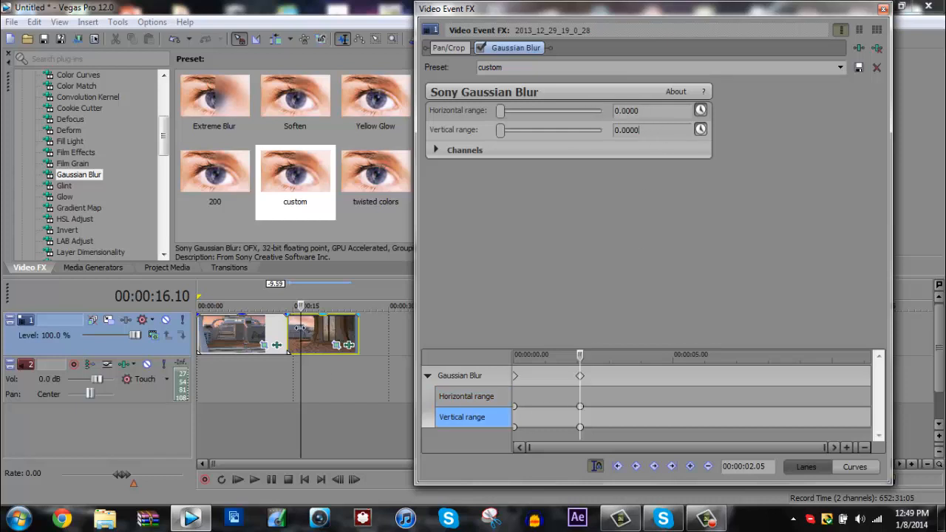
{"action": "mouse_move", "coordinate": [301, 327]}
{"action": "left_mouse_down"}
{"action": "mouse_move", "coordinate": [288, 327]}
{"action": "mouse_move", "coordinate": [298, 328]}
{"action": "left_mouse_up"}
{"action": "left_click_drag", "start_coordinate": [581, 375], "coordinate": [594, 377]}
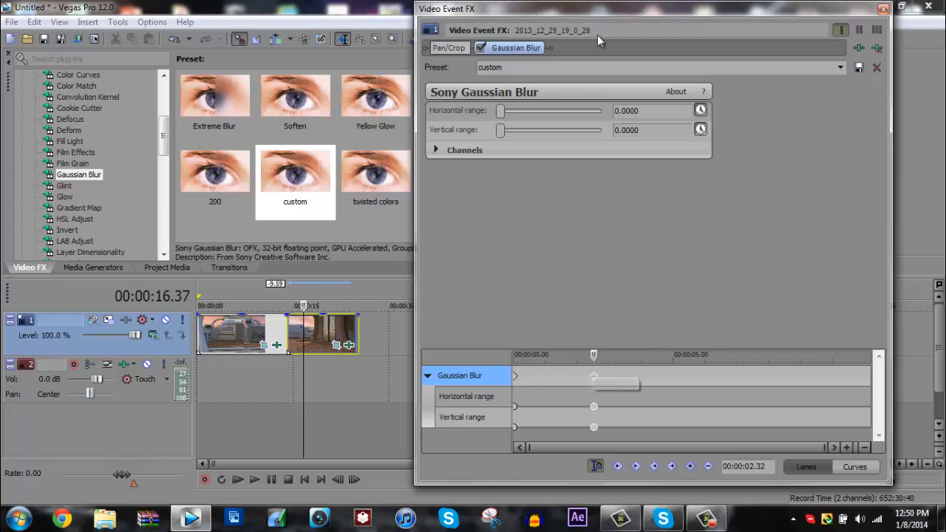
Place the cursor at project time 00:00:21.45 and add a keyframe with both blur ranges at 0.
{"action": "left_click", "coordinate": [357, 326]}
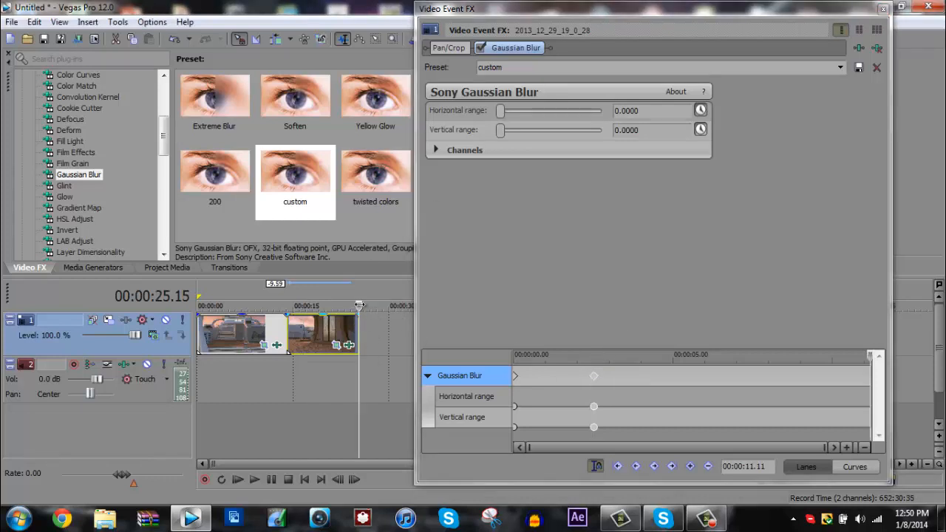
{"action": "left_click_drag", "start_coordinate": [358, 305], "coordinate": [325, 305]}
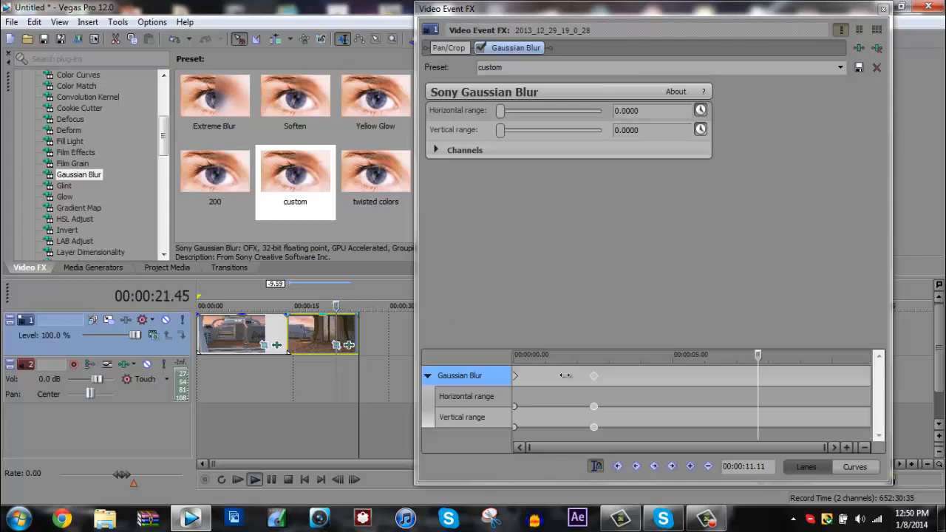
{"action": "left_click", "coordinate": [690, 467]}
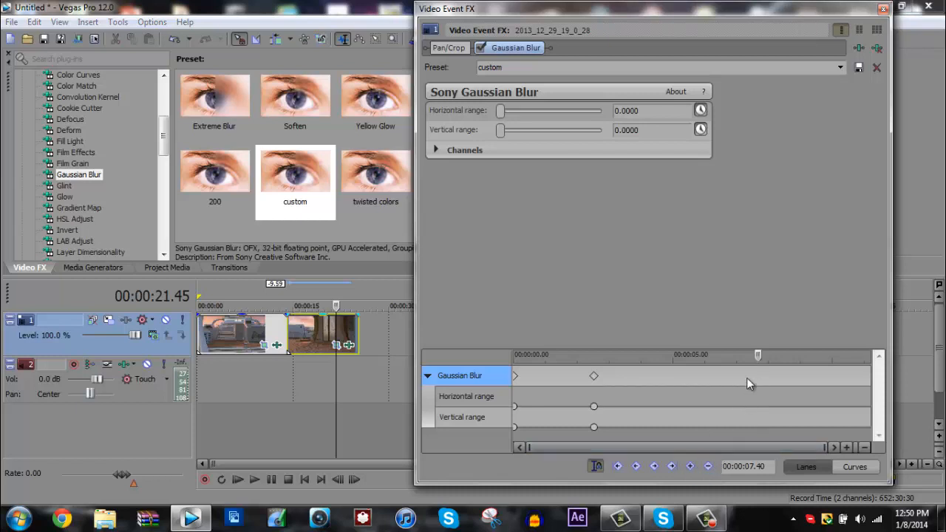
{"action": "left_click", "coordinate": [646, 131]}
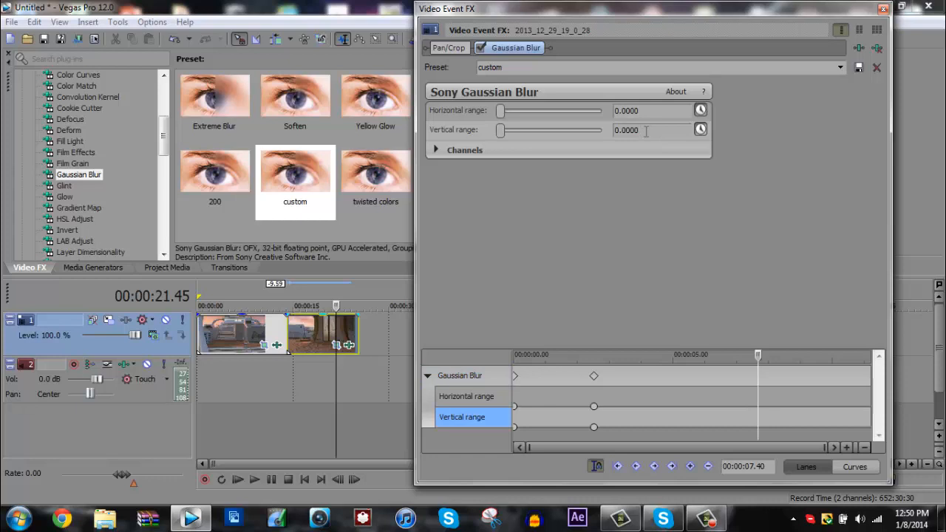
{"action": "left_click_drag", "start_coordinate": [646, 131], "coordinate": [597, 126]}
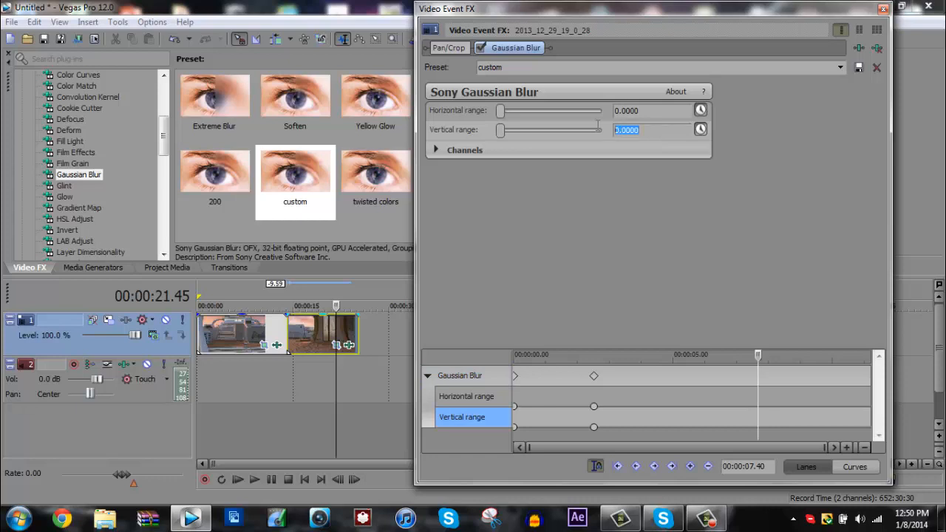
{"action": "left_click", "coordinate": [659, 113]}
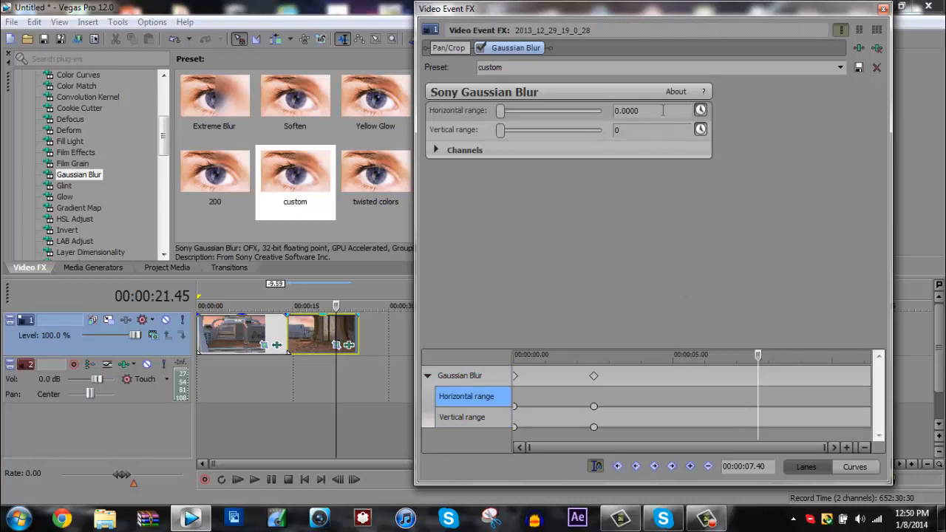
{"action": "left_click_drag", "start_coordinate": [663, 110], "coordinate": [566, 114]}
{"action": "type", "text": "0"}
{"action": "left_click", "coordinate": [690, 467]}
{"action": "left_click", "coordinate": [642, 131]}
{"action": "left_click", "coordinate": [690, 467]}
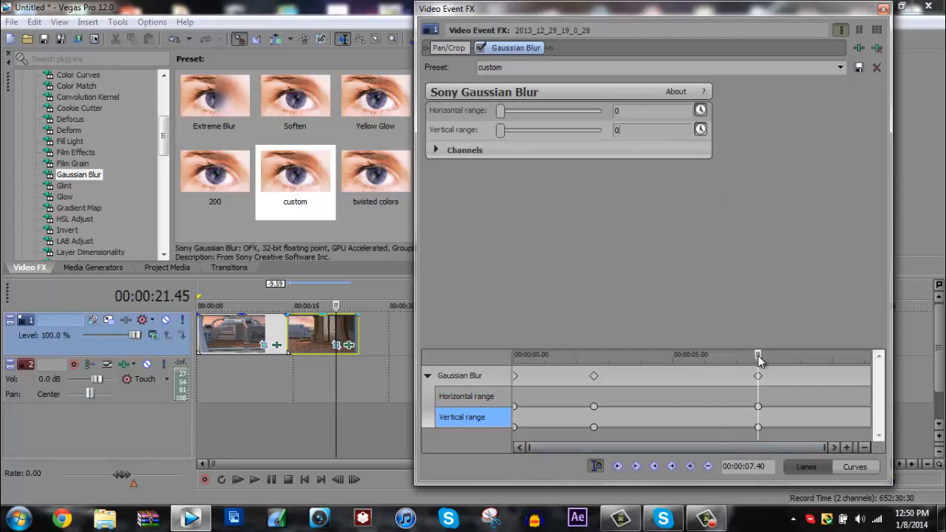
Keyframe both blur ranges at 0.02 at the second clip's end, effect time 00:00:11.11.
{"action": "left_click_drag", "start_coordinate": [760, 360], "coordinate": [869, 357]}
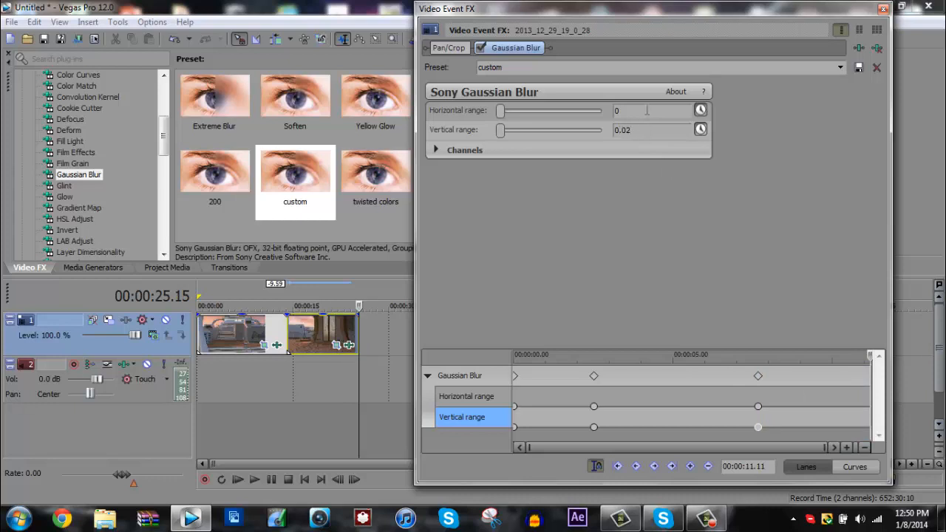
{"action": "left_click", "coordinate": [647, 110]}
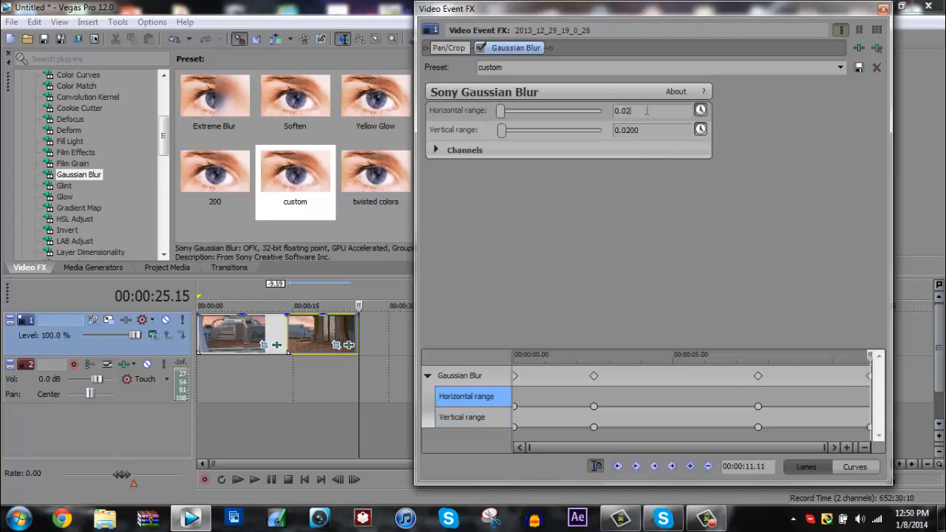
{"action": "type", "text": "0.02"}
{"action": "left_click", "coordinate": [657, 130]}
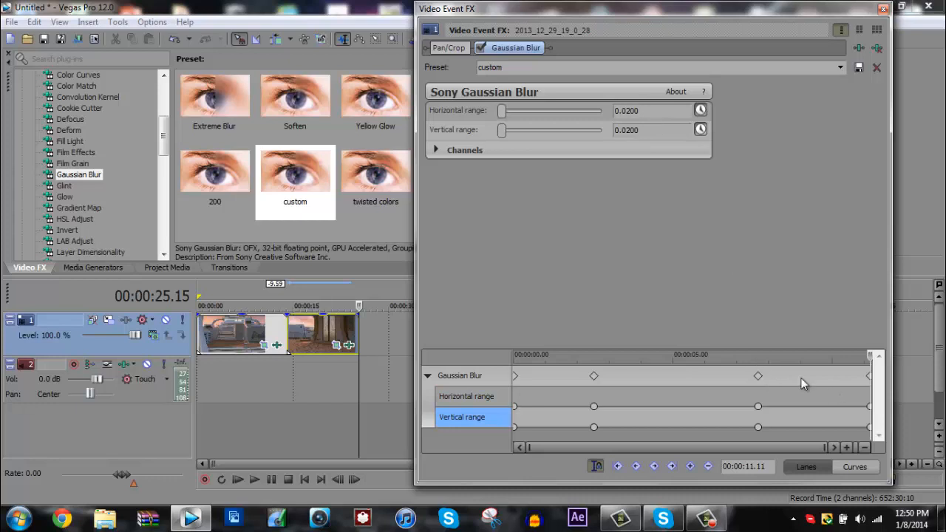
Move the zero-blur keyframe at 00:00:07.40 closer to the second clip's end and close the effect window.
{"action": "left_click", "coordinate": [758, 377]}
{"action": "left_click_drag", "start_coordinate": [759, 376], "coordinate": [786, 374]}
{"action": "left_click", "coordinate": [883, 9]}
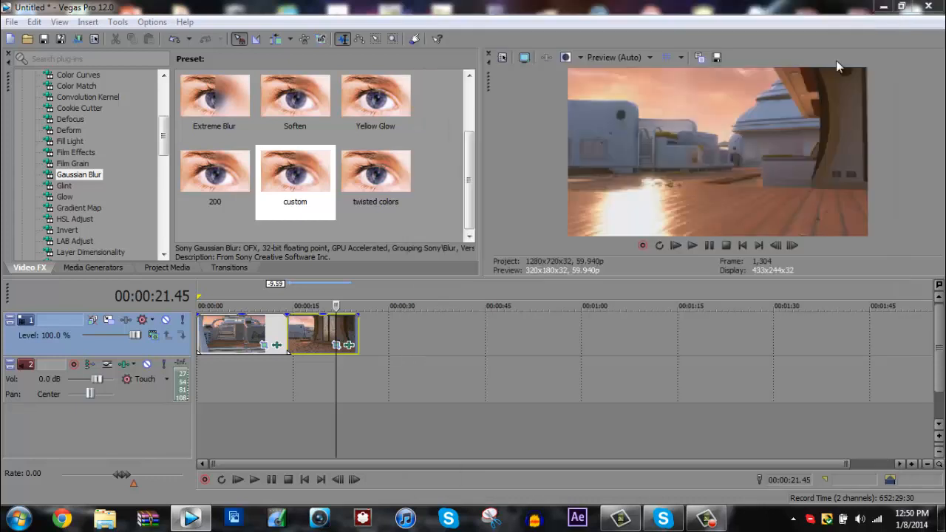
Play the project from the start, from 00:00:11.07 and from the second clip's start to check the blur transition.
{"action": "left_click", "coordinate": [199, 325]}
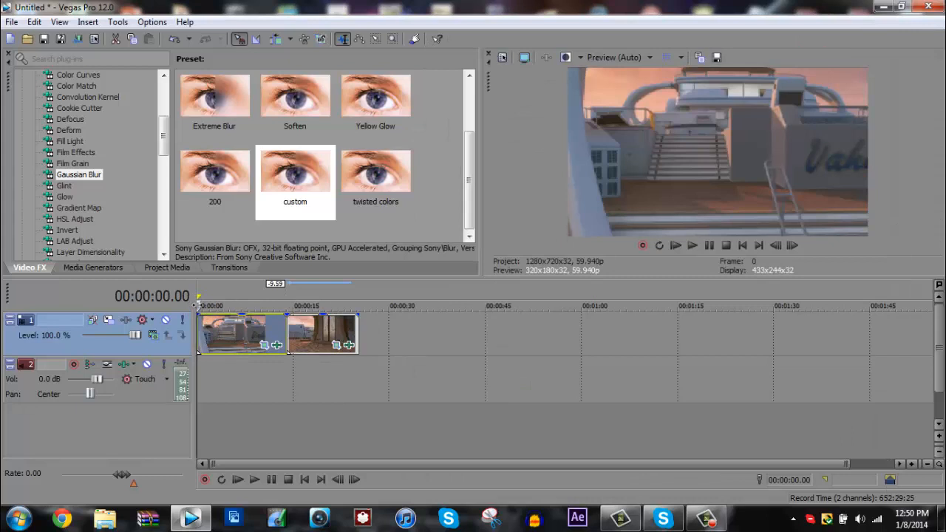
{"action": "key", "text": "space"}
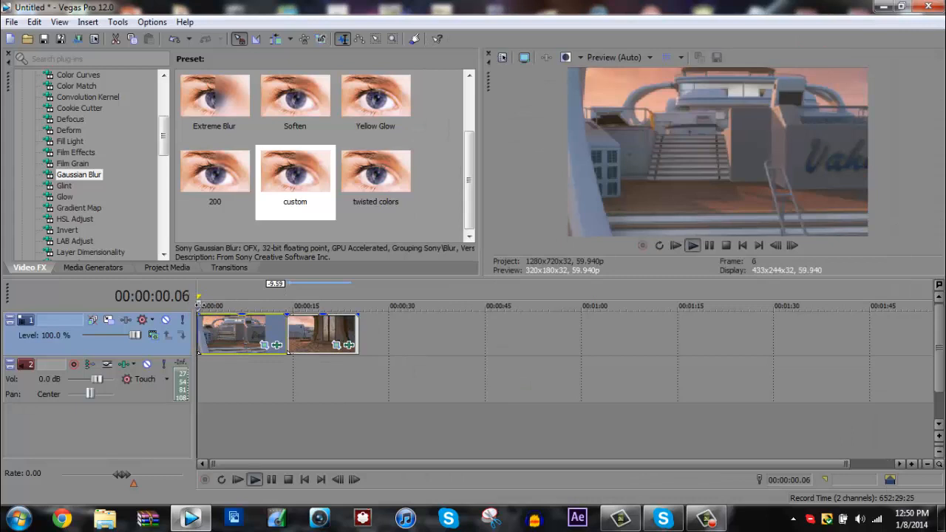
{"action": "left_click", "coordinate": [268, 305]}
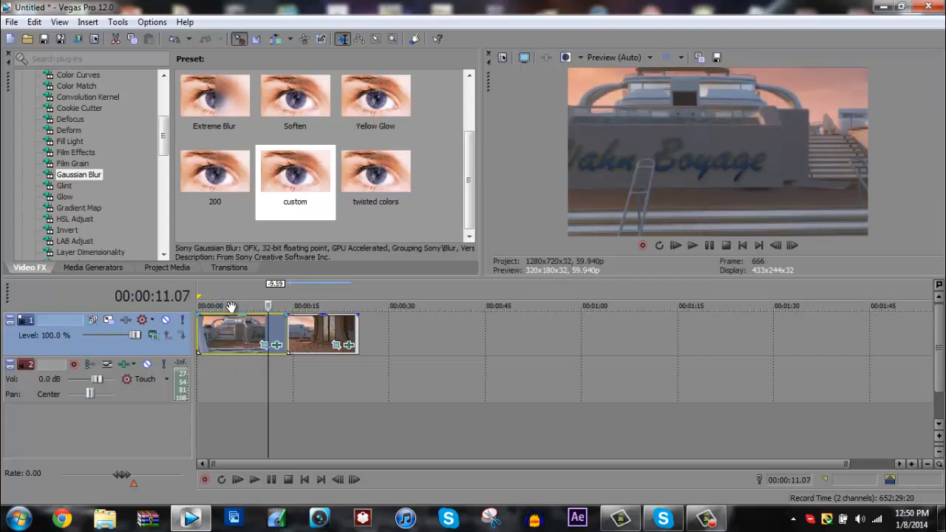
{"action": "key", "text": "space"}
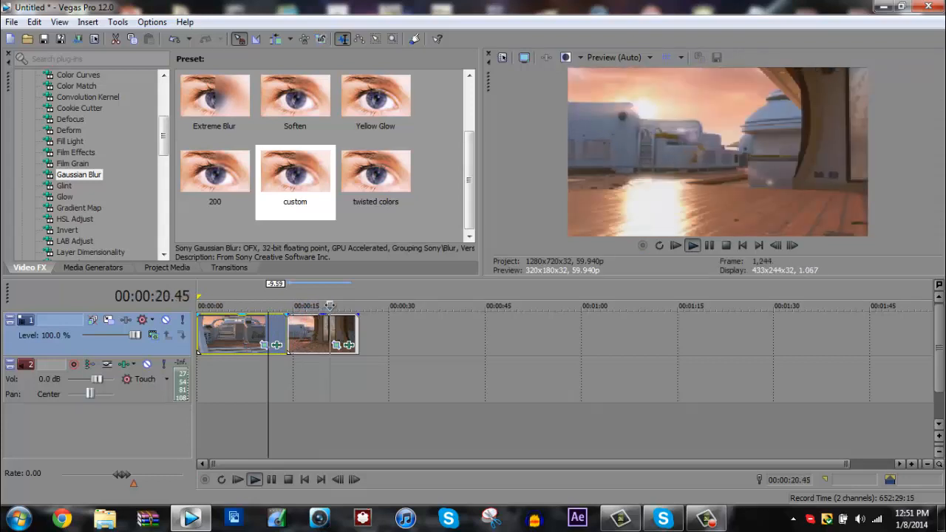
{"action": "left_click", "coordinate": [288, 329]}
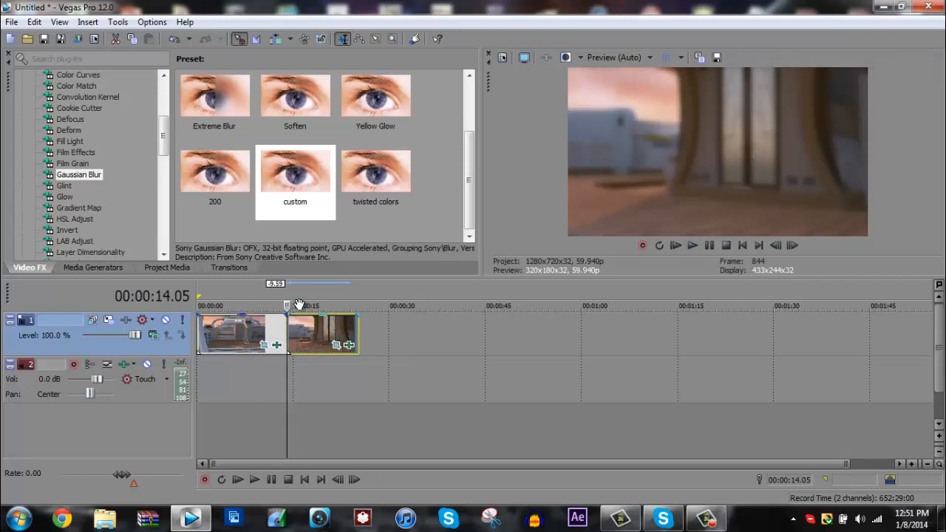
{"action": "key", "text": "space"}
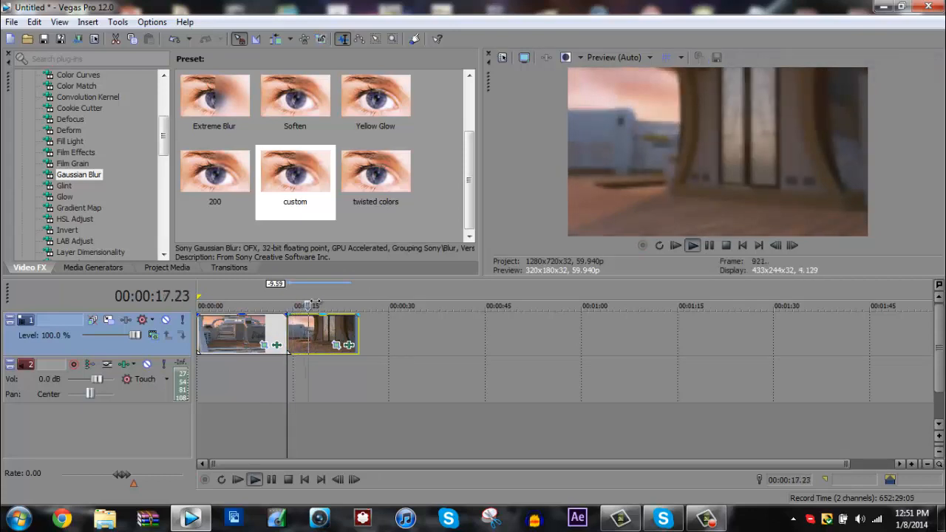
Go to the end of the second clip and step through its last frames to check the closing blur.
{"action": "left_click_drag", "start_coordinate": [322, 306], "coordinate": [359, 305]}
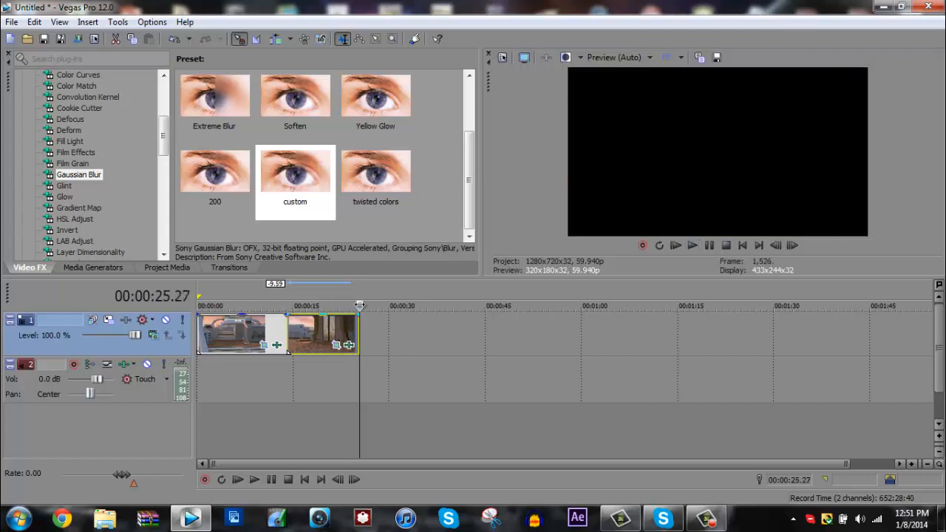
{"action": "left_click", "coordinate": [777, 246]}
{"action": "left_click", "coordinate": [777, 245]}
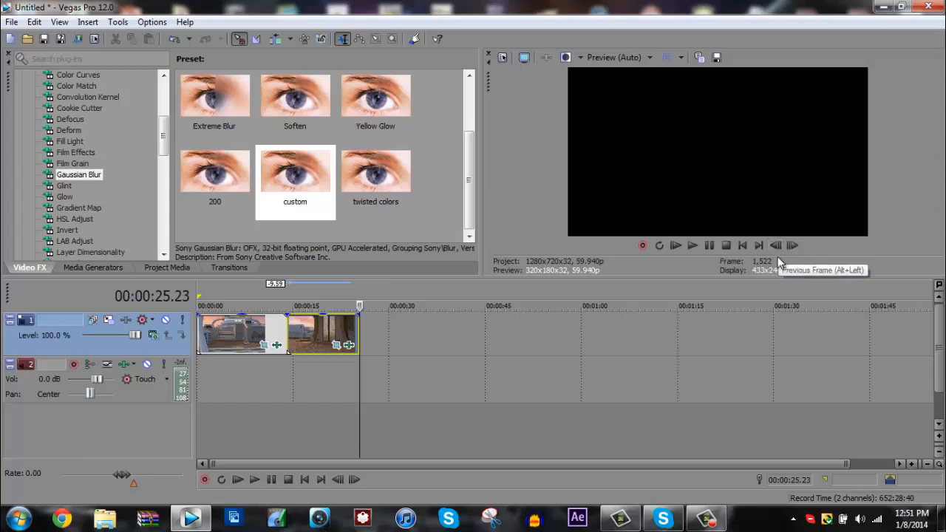
{"action": "left_click", "coordinate": [775, 247]}
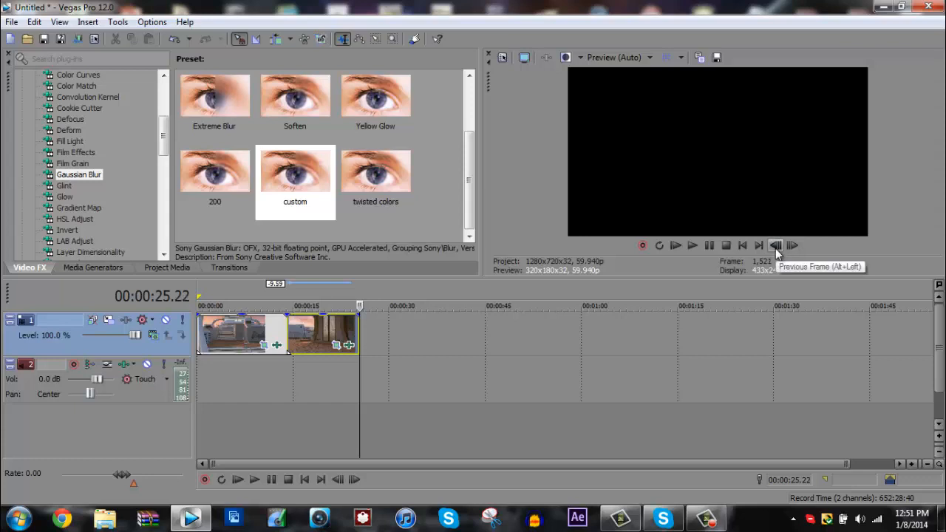
{"action": "left_click", "coordinate": [775, 248]}
{"action": "left_click", "coordinate": [776, 248]}
{"action": "scroll", "coordinate": [419, 367], "scroll_direction": "up", "scroll_amount": 4}
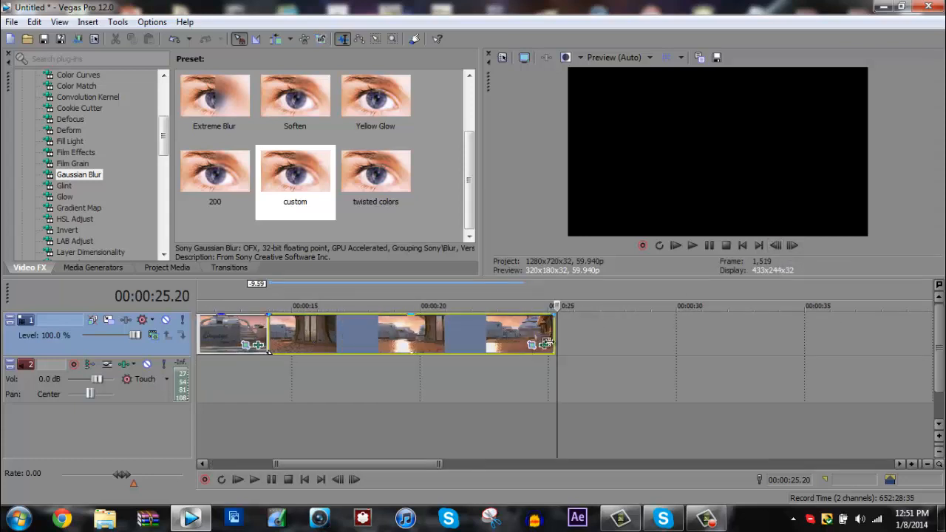
{"action": "left_click", "coordinate": [549, 326]}
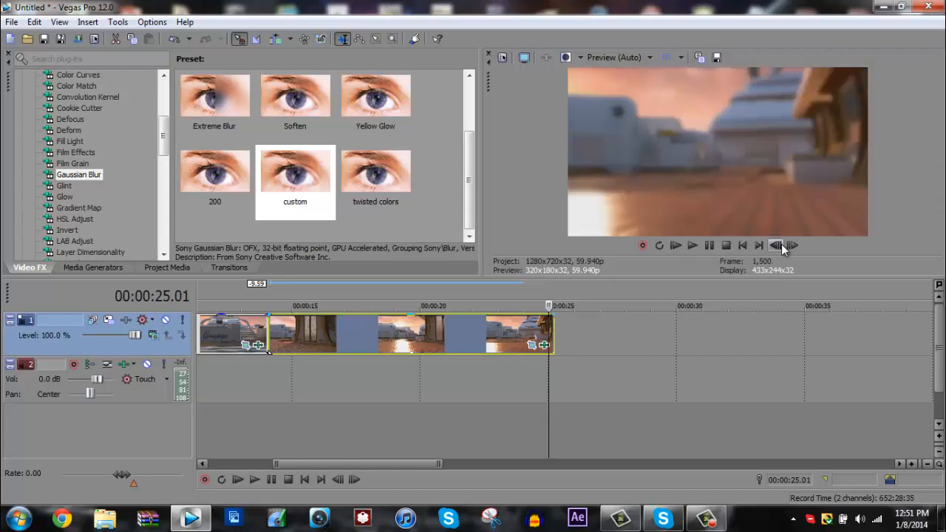
{"action": "left_click", "coordinate": [783, 247]}
Place the cursor at 00:00:13.38 near the first clip's end to check its blur in the preview.
{"action": "scroll", "coordinate": [377, 355], "scroll_direction": "down", "scroll_amount": 2}
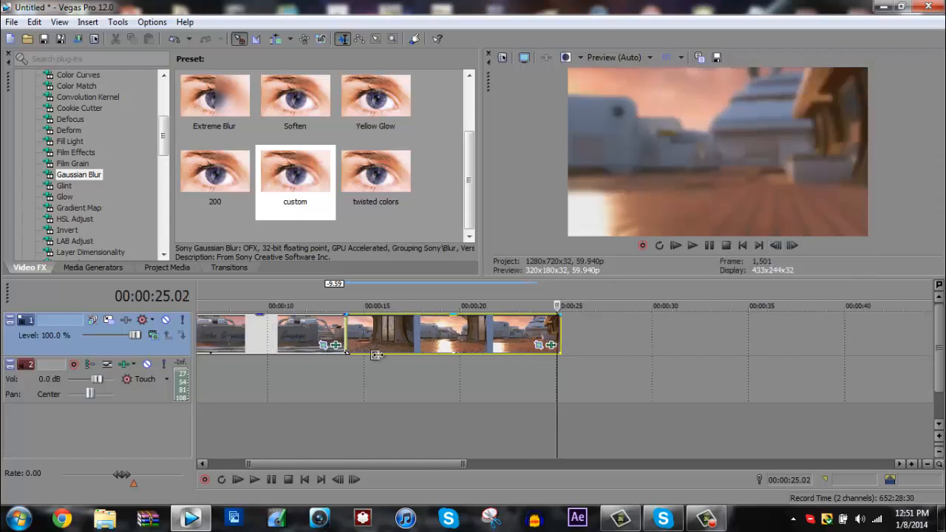
{"action": "scroll", "coordinate": [377, 355], "scroll_direction": "down", "scroll_amount": 2}
{"action": "left_click", "coordinate": [373, 332]}
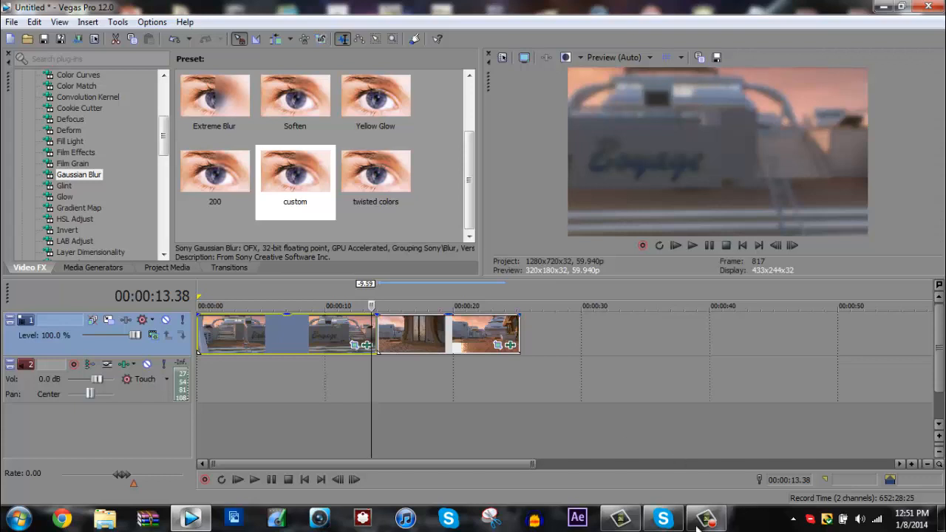
{"action": "left_click", "coordinate": [719, 525]}
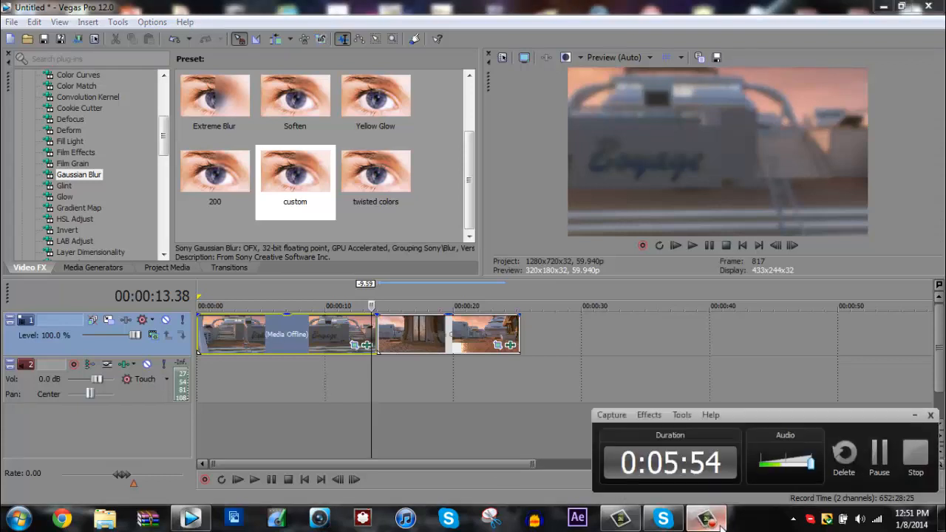